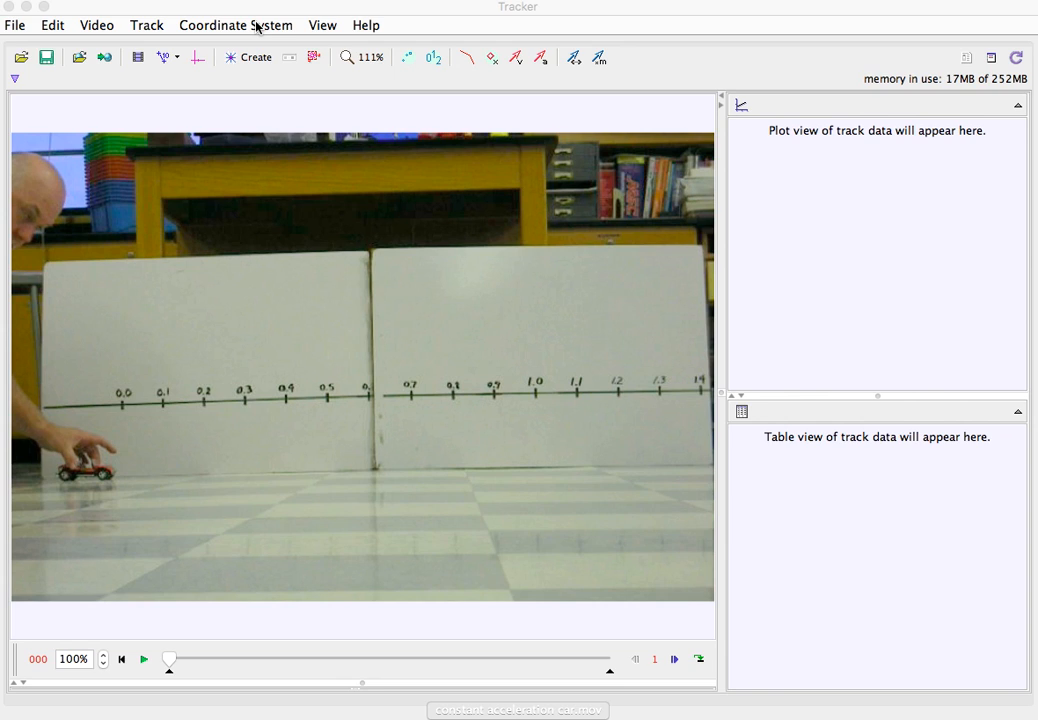
pyautogui.click(15, 26)
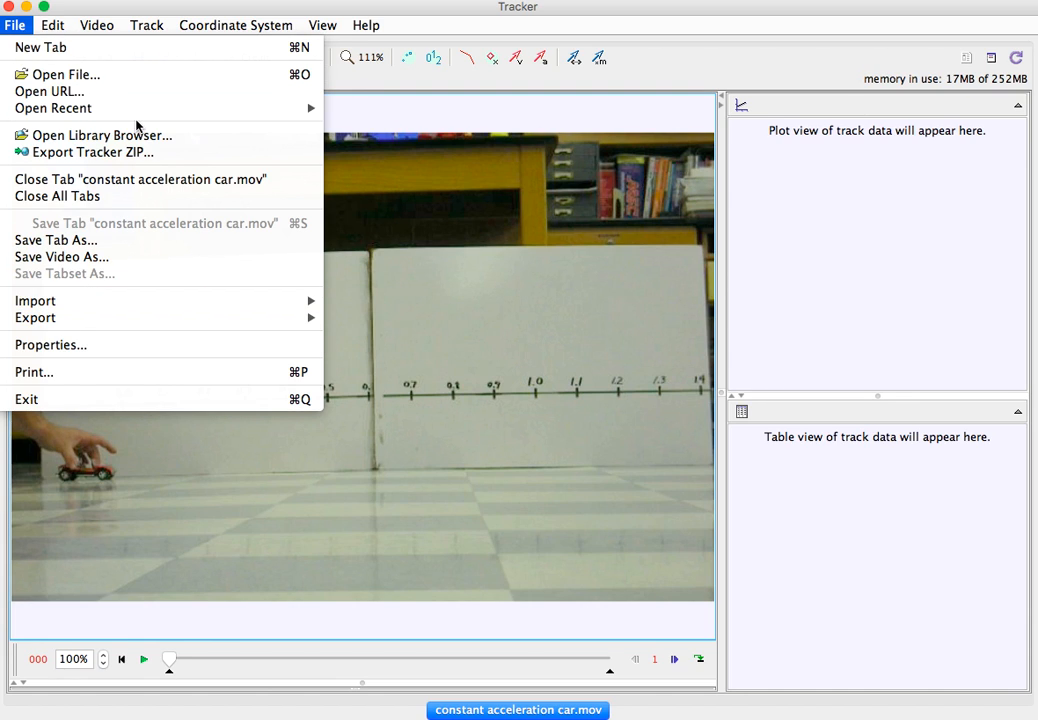
pyautogui.moveTo(97, 27)
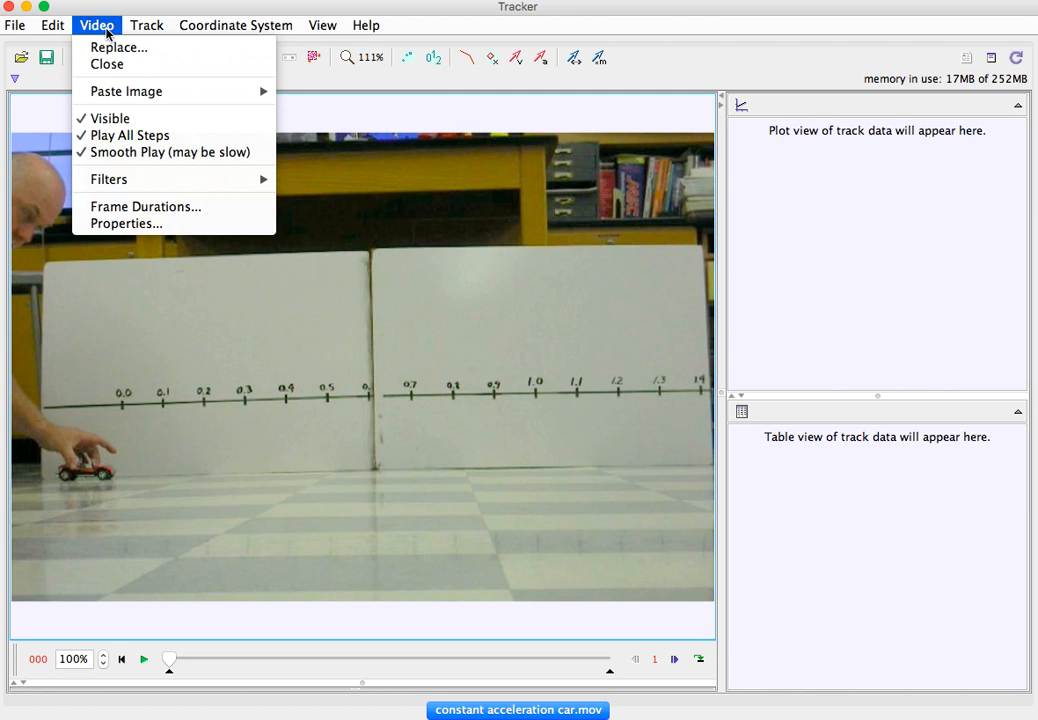
pyautogui.click(106, 31)
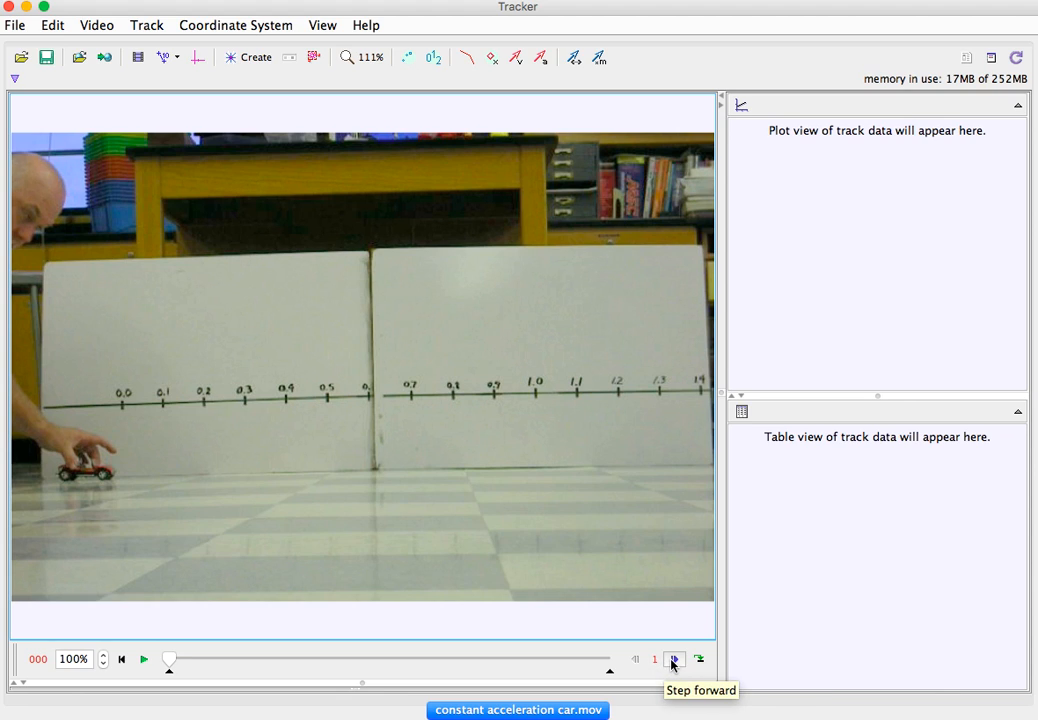
# - Step back and forth through frames 0 to 3 to examine when the hand releases the car, ending on frame 0
pyautogui.click(673, 660)
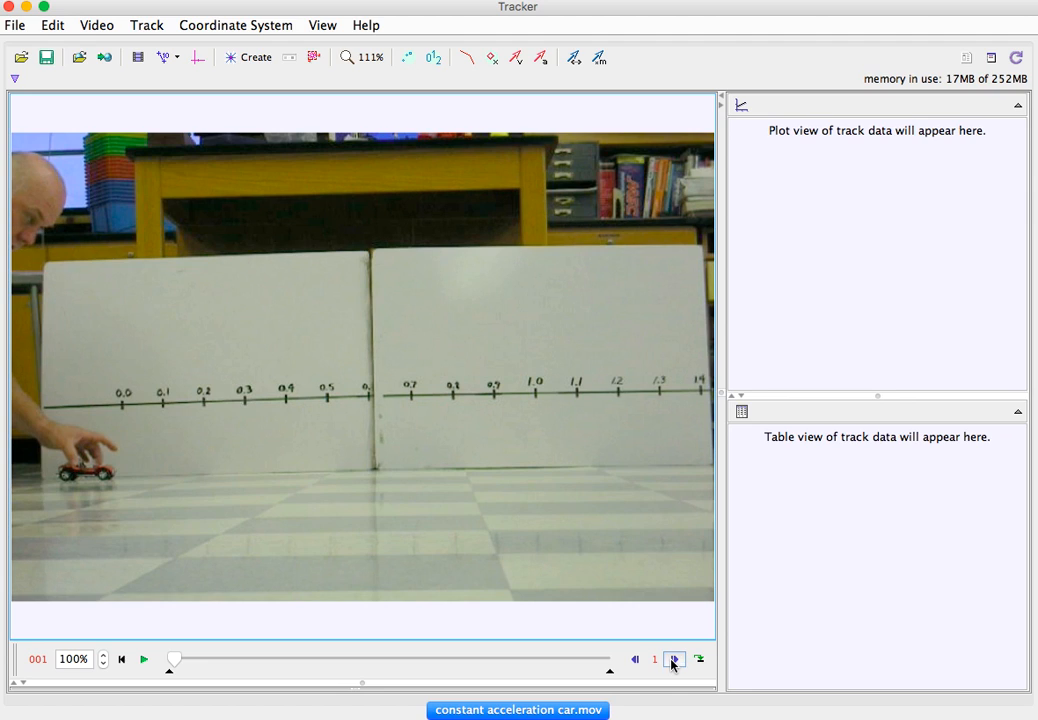
pyautogui.click(673, 660)
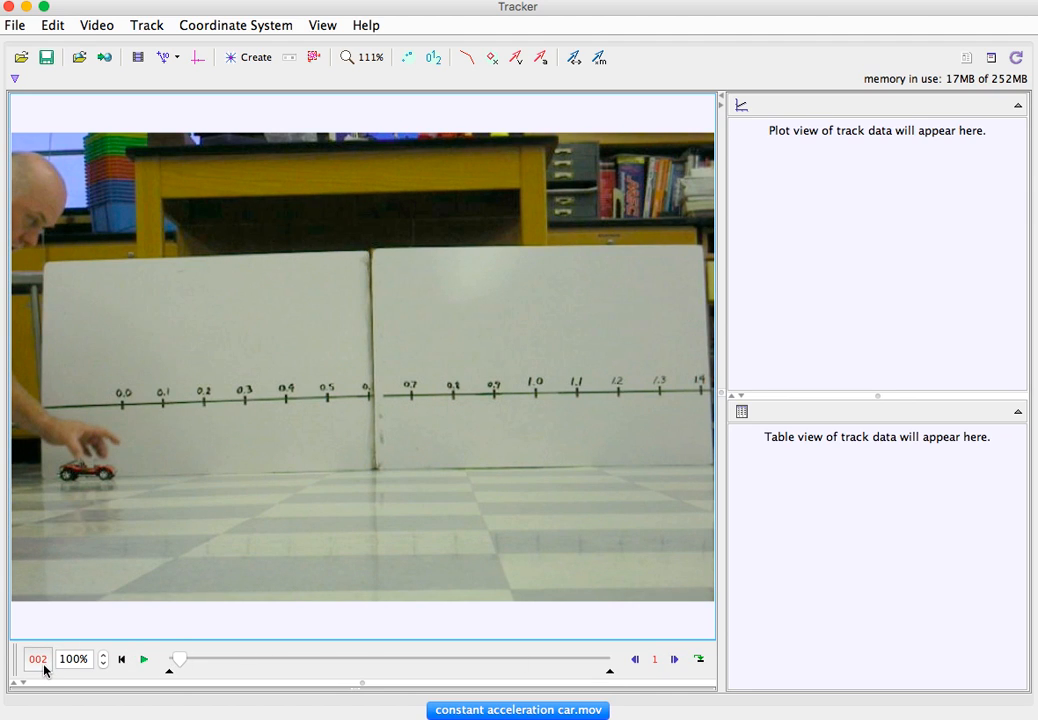
pyautogui.click(635, 662)
pyautogui.click(635, 663)
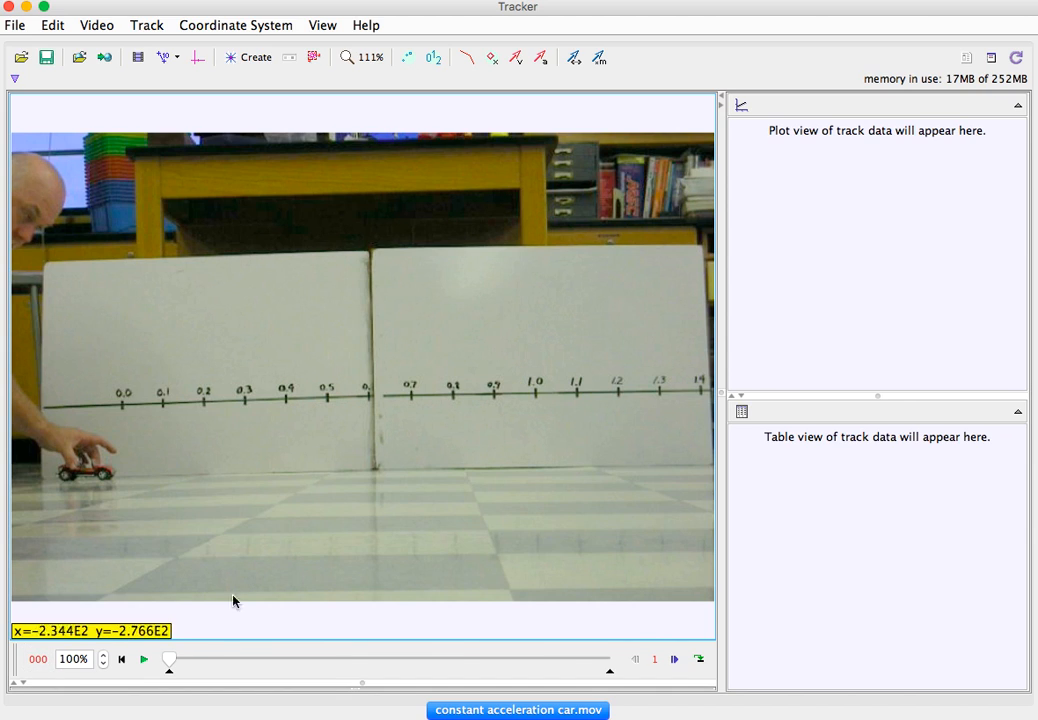
pyautogui.click(673, 661)
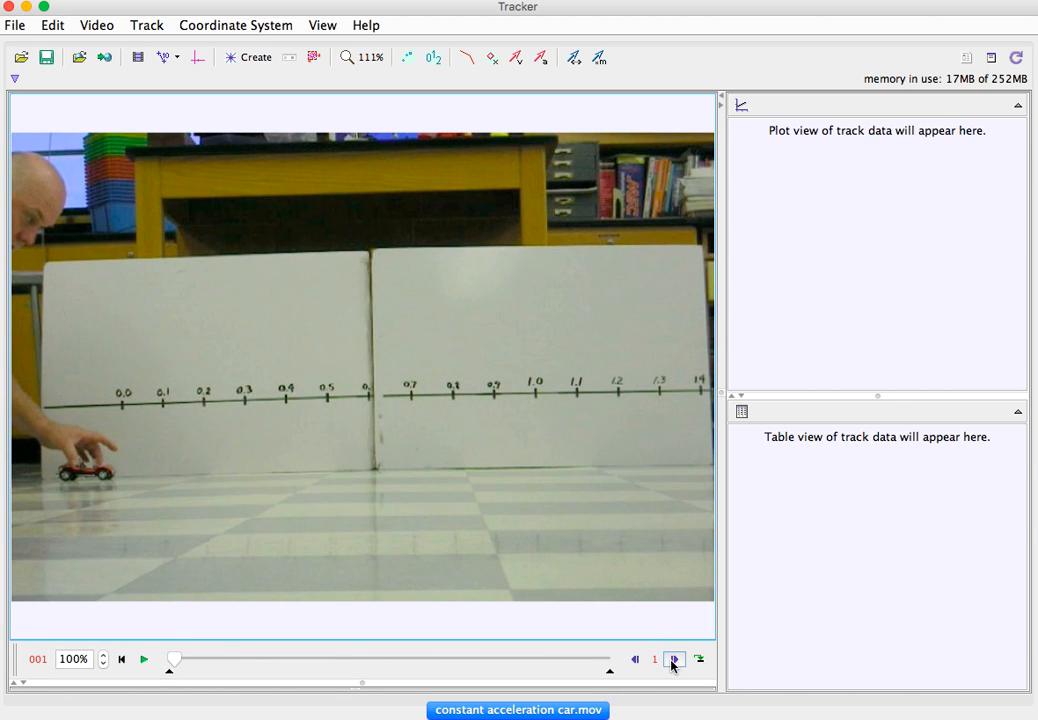
pyautogui.click(673, 661)
pyautogui.click(673, 661)
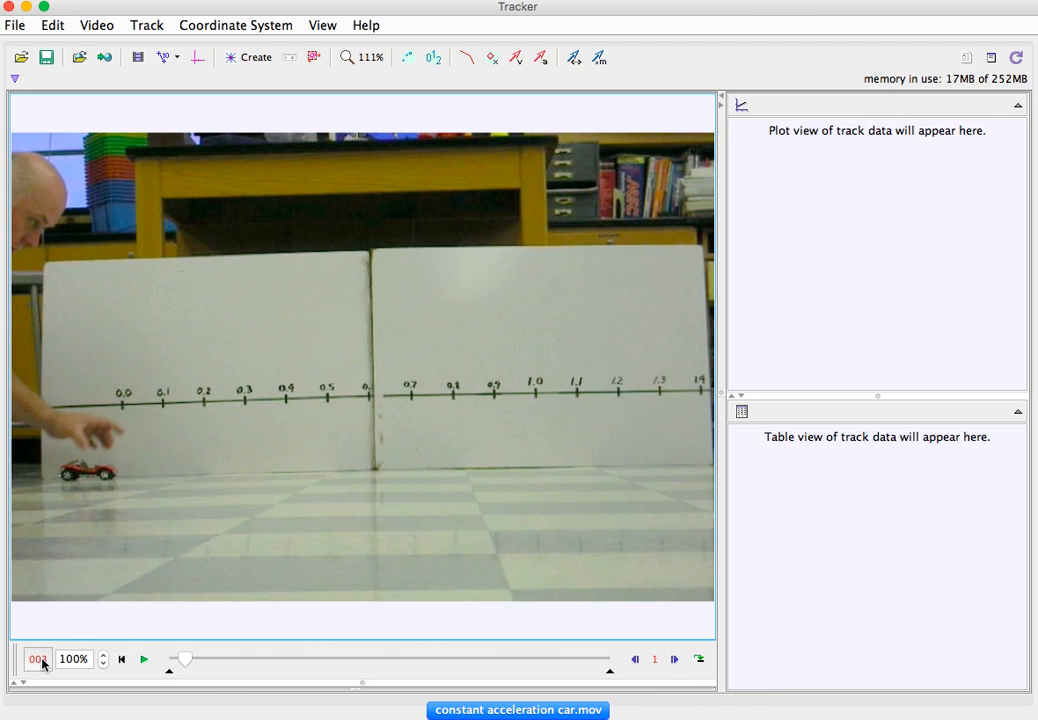
pyautogui.click(634, 661)
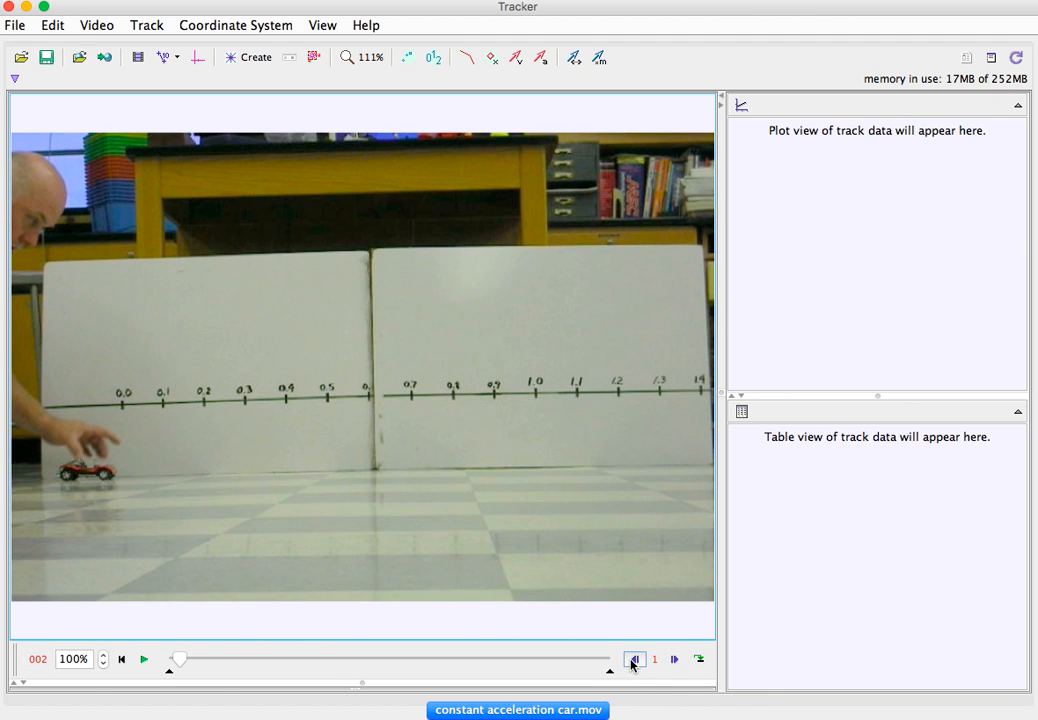
pyautogui.click(634, 661)
pyautogui.click(634, 661)
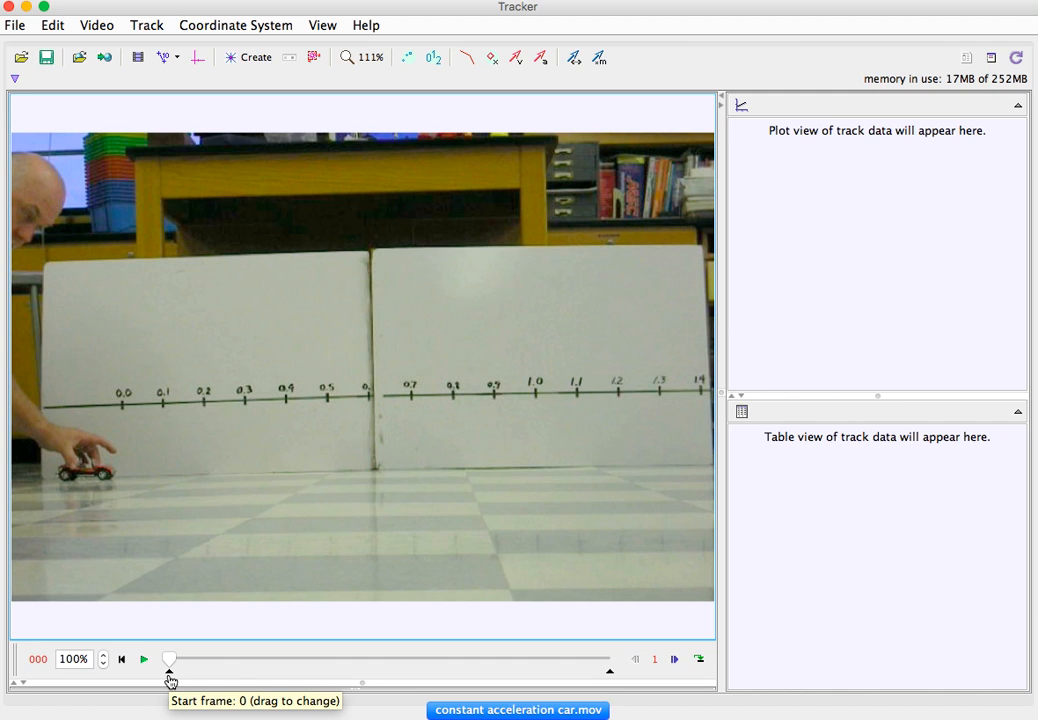
pyautogui.moveTo(170, 681); pyautogui.dragTo(253, 681)
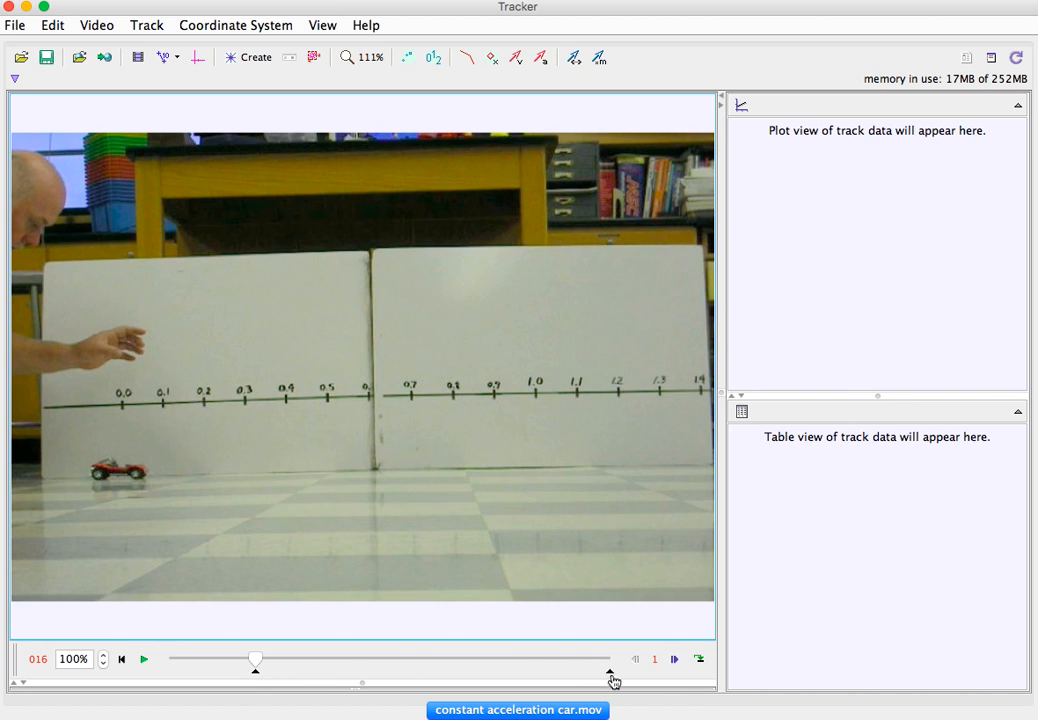
pyautogui.moveTo(611, 675)
pyautogui.mouseDown()
pyautogui.moveTo(577, 674)
pyautogui.moveTo(638, 674)
pyautogui.mouseUp()
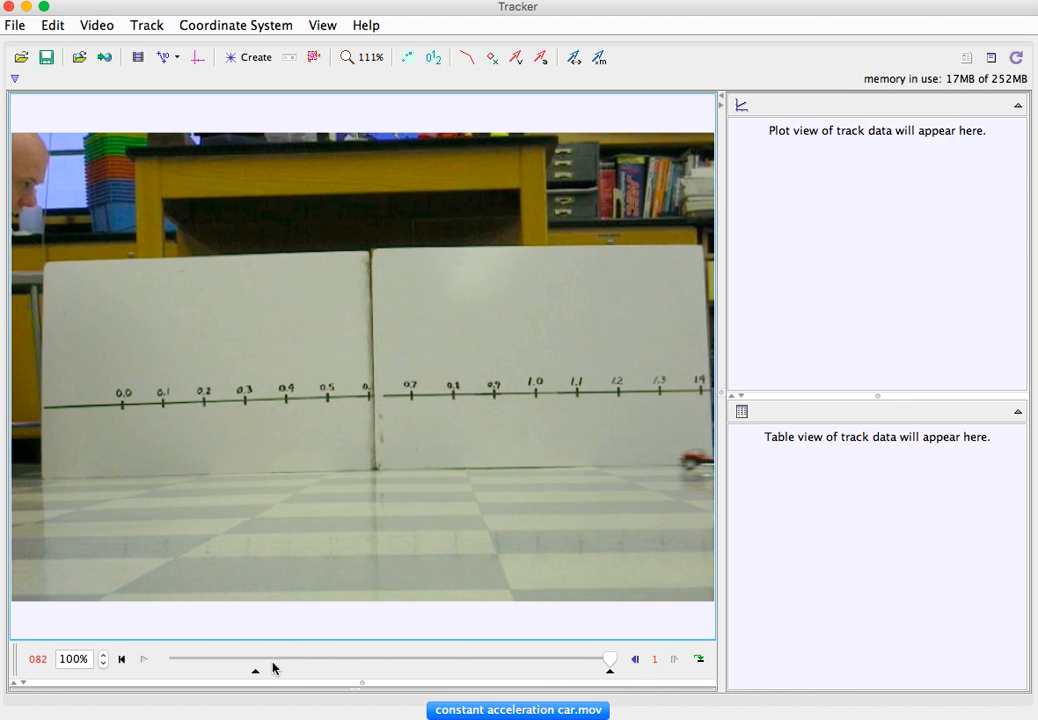
pyautogui.moveTo(255, 679); pyautogui.dragTo(150, 680)
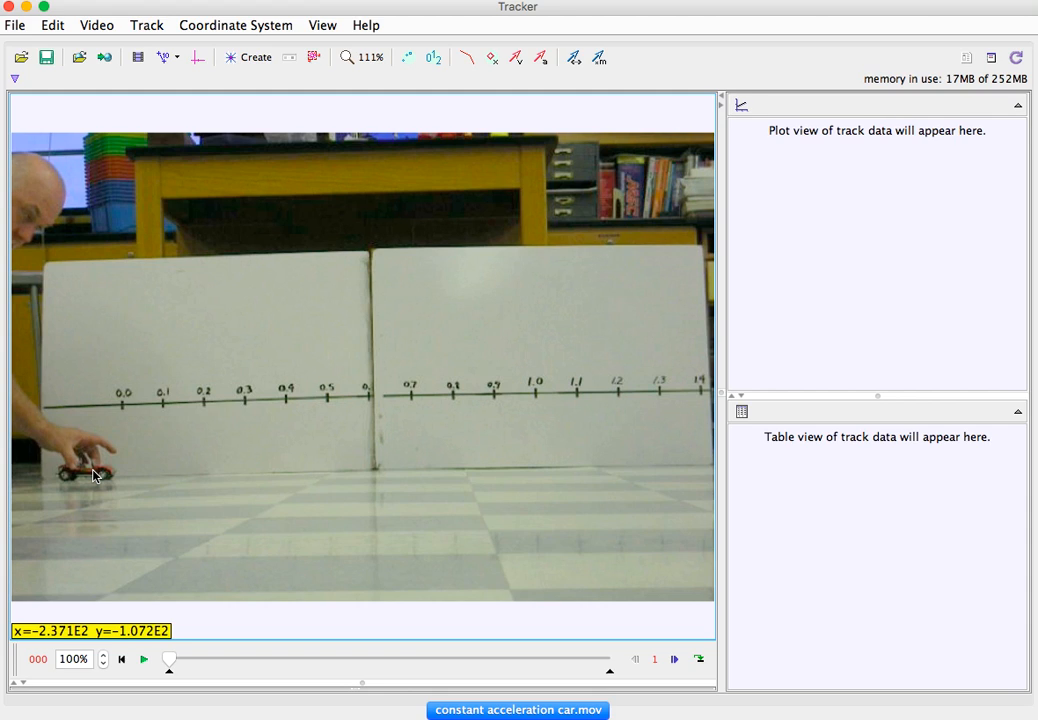
# - Set the time at frame 0 to 0.0 seconds
pyautogui.click(40, 661)
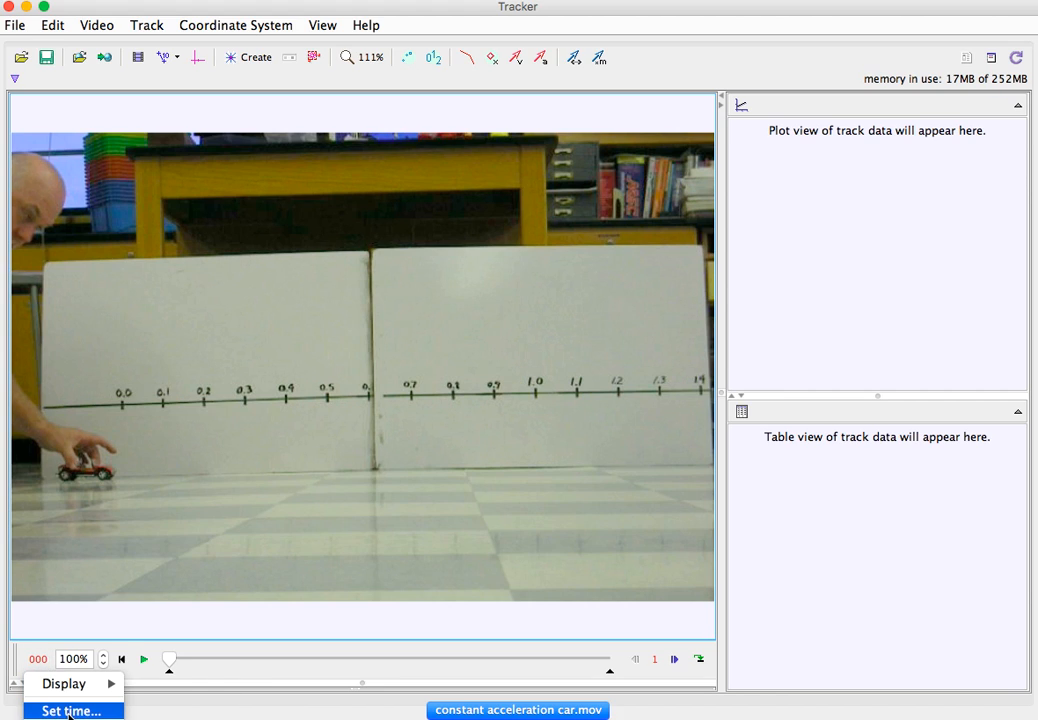
pyautogui.click(70, 711)
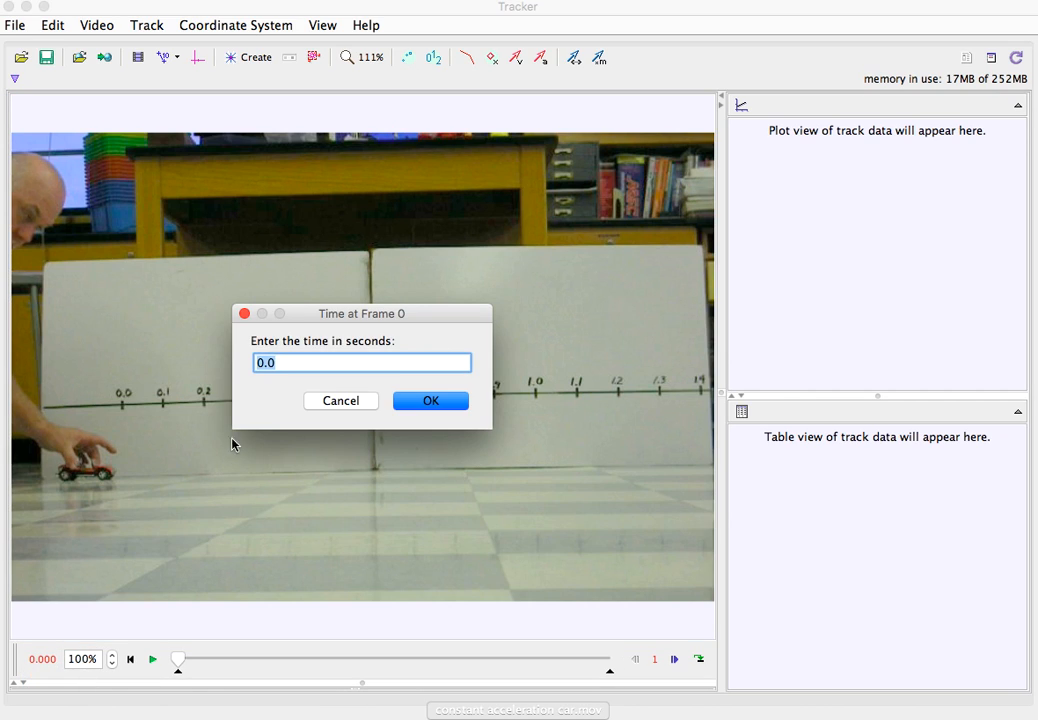
pyautogui.click(432, 401)
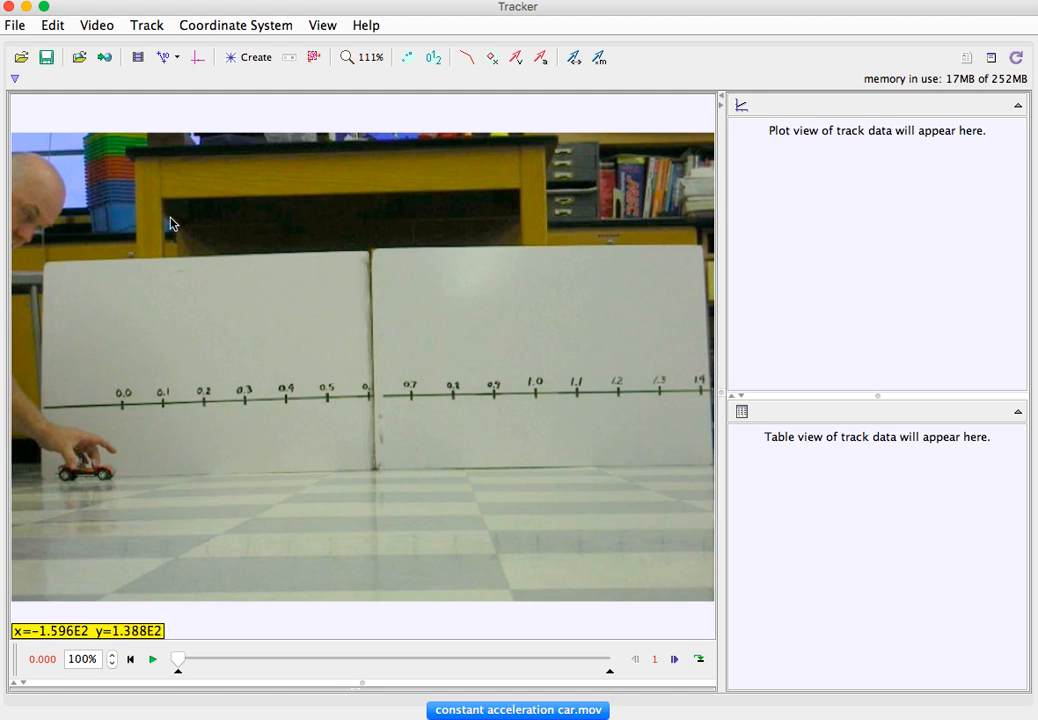
# - Show the coordinate axes and place their origin on the car's front wheel, at about pixel position x 95, y 350
pyautogui.click(196, 63)
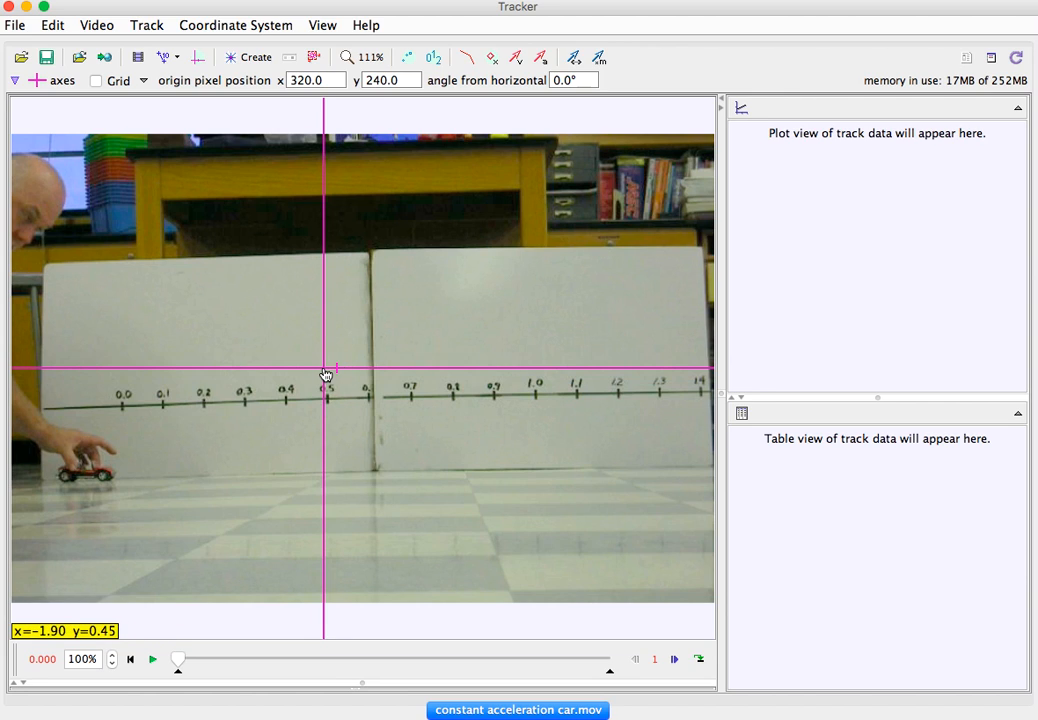
pyautogui.moveTo(326, 375); pyautogui.dragTo(143, 486)
pyautogui.moveTo(133, 490); pyautogui.dragTo(106, 480)
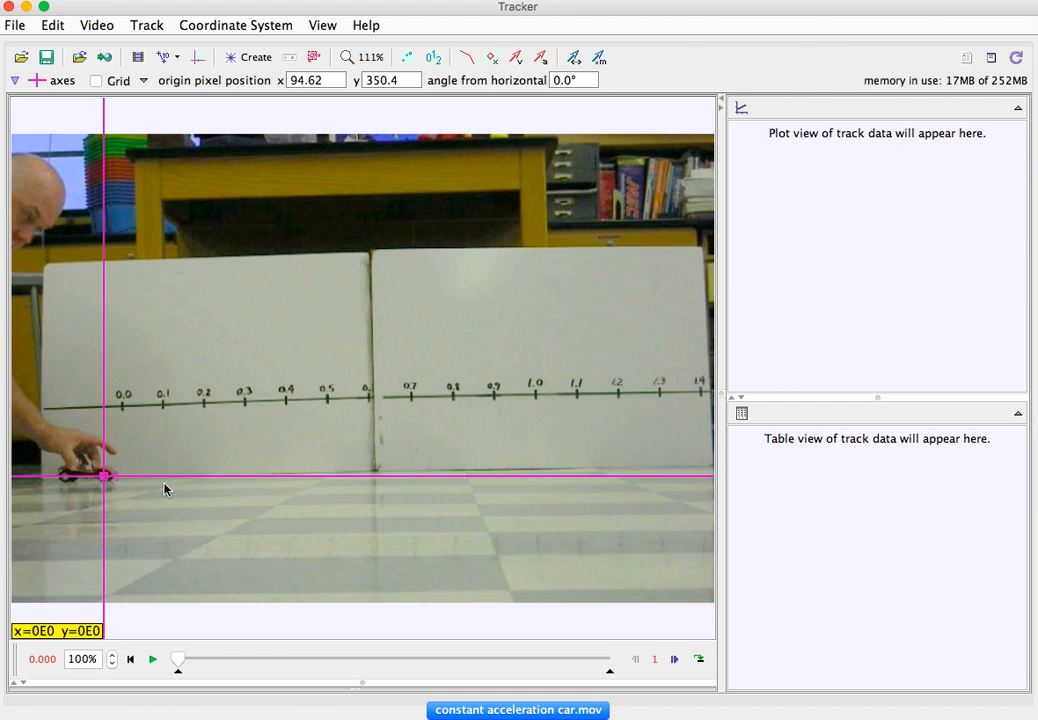
# - Tilt the x-axis to about 1.1° from horizontal so it follows the car's path, playing the clip to check the alignment
pyautogui.moveTo(118, 483); pyautogui.dragTo(652, 437)
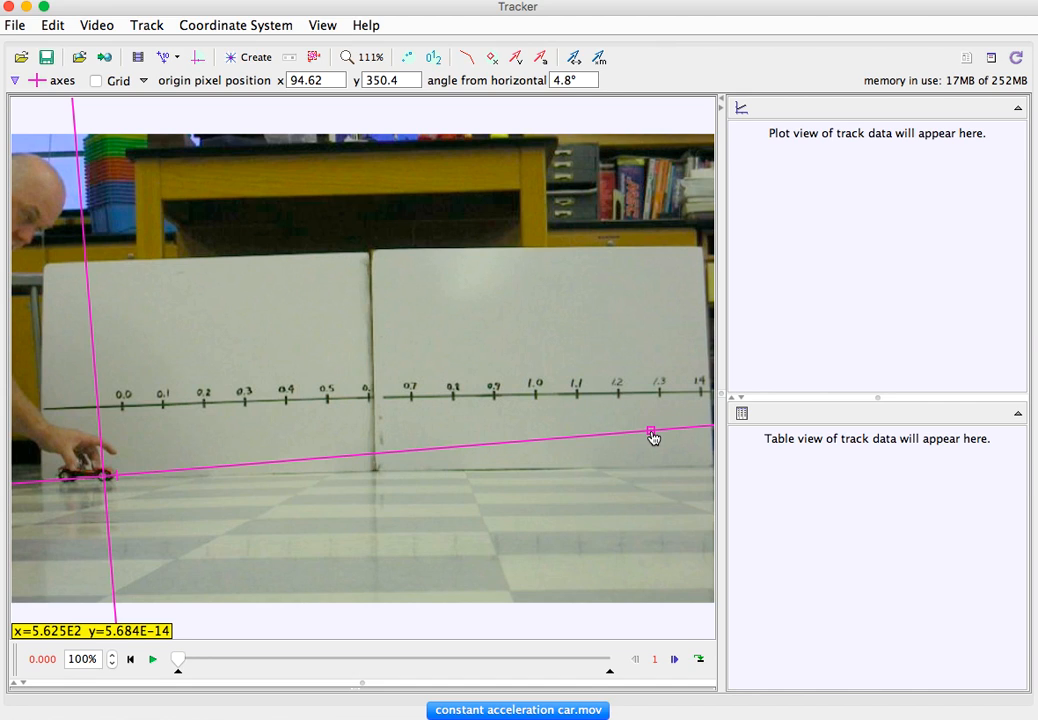
pyautogui.moveTo(652, 437); pyautogui.dragTo(694, 472)
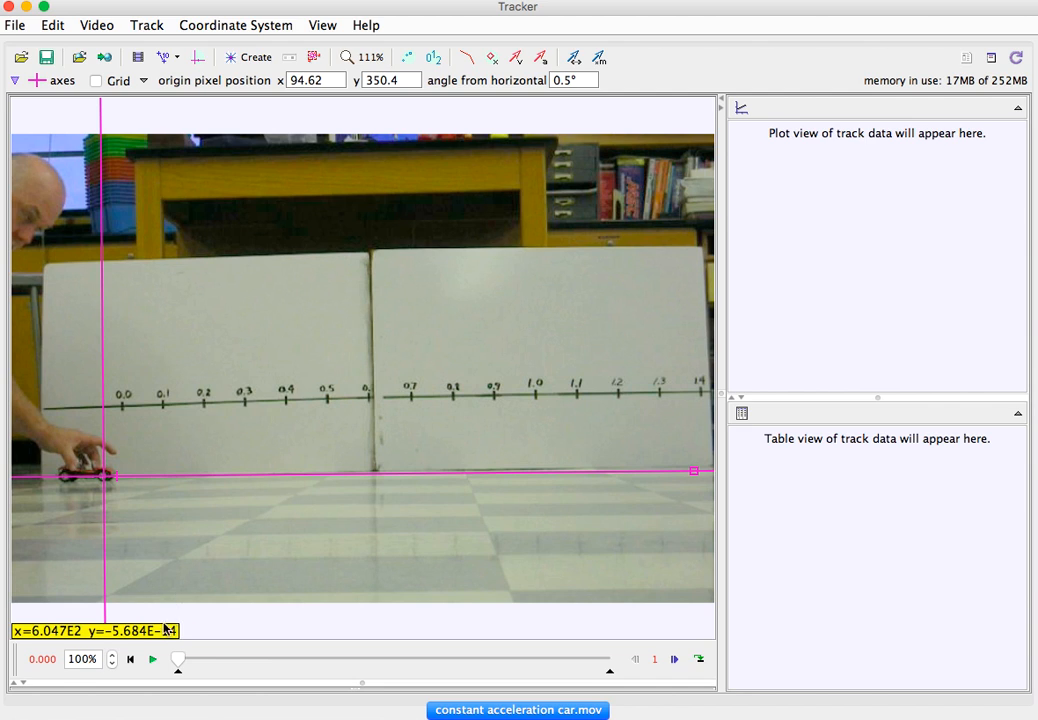
pyautogui.click(153, 660)
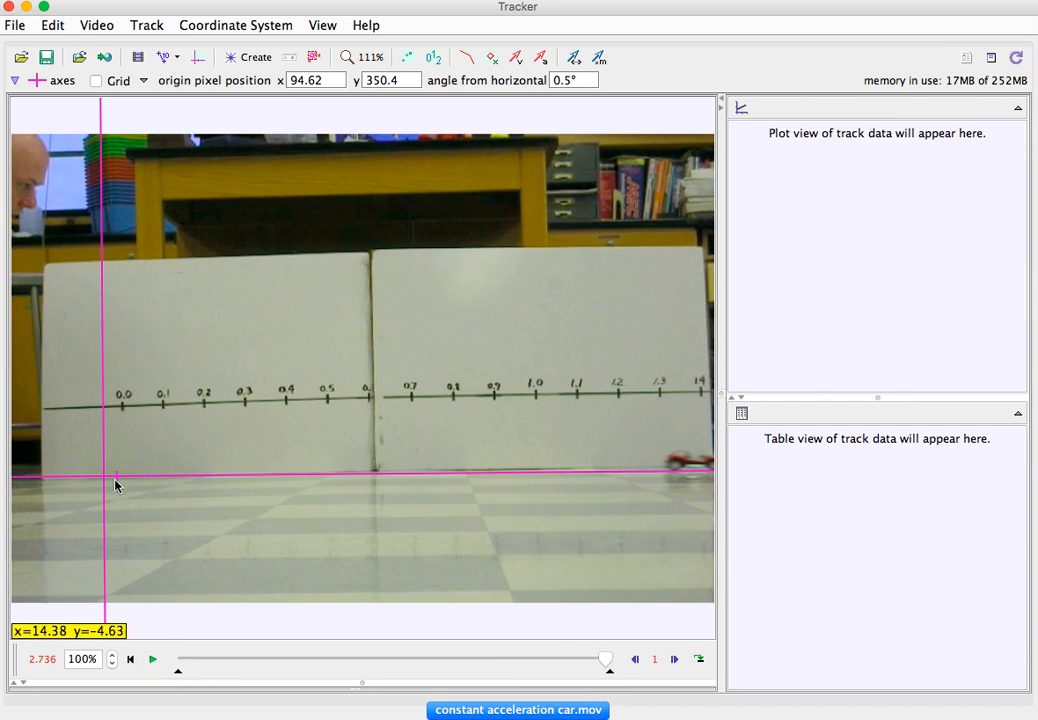
pyautogui.moveTo(340, 482); pyautogui.dragTo(630, 472)
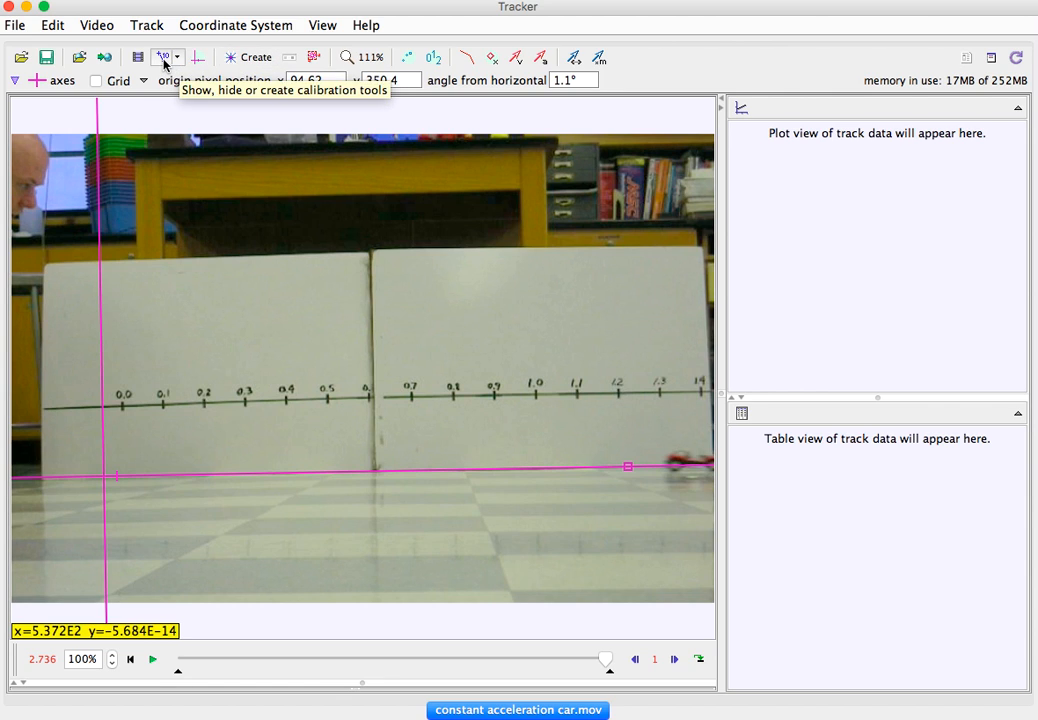
# - Create a calibration stick and stretch it from the 0.0 mark to the 1.0 mark on the whiteboard scale
pyautogui.click(250, 60)
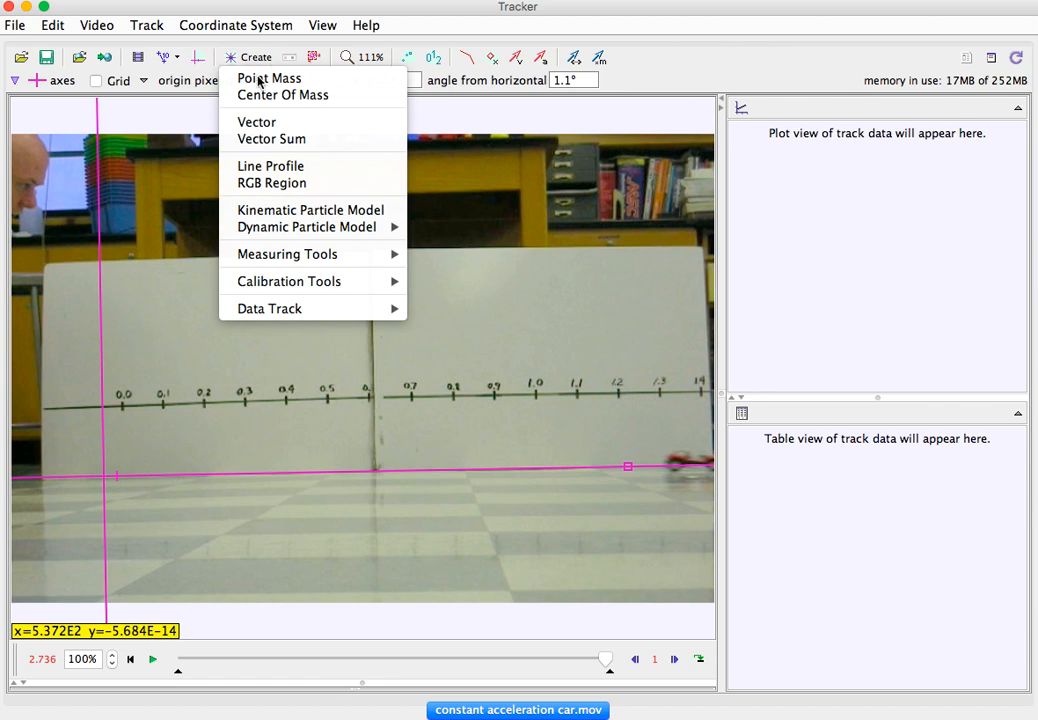
pyautogui.moveTo(311, 288)
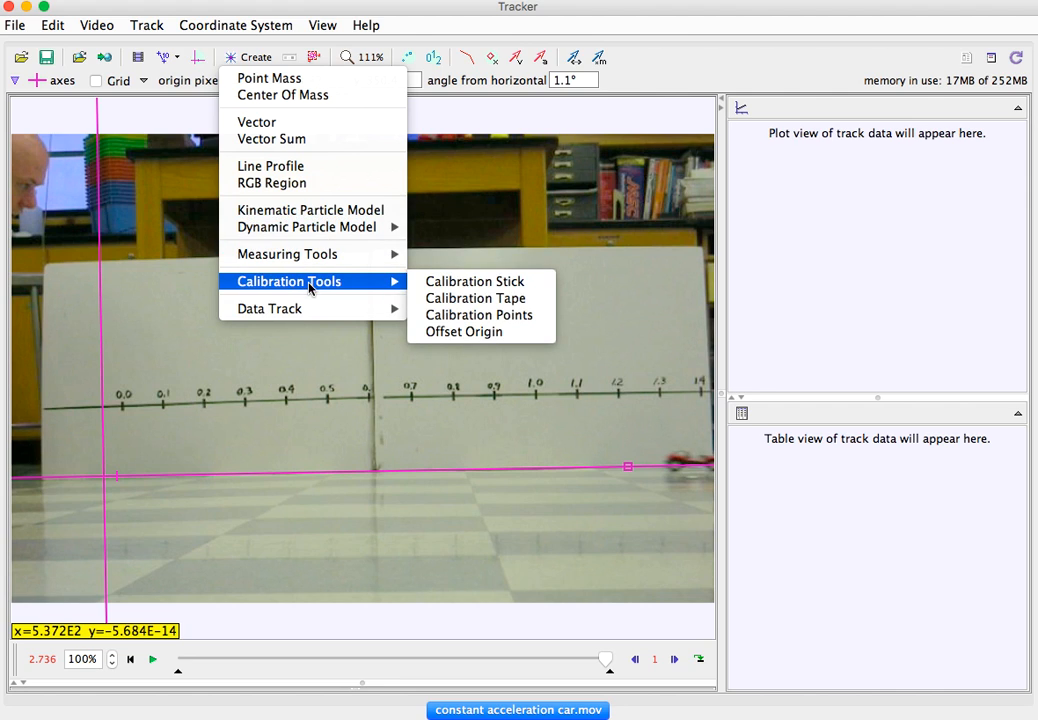
pyautogui.click(458, 290)
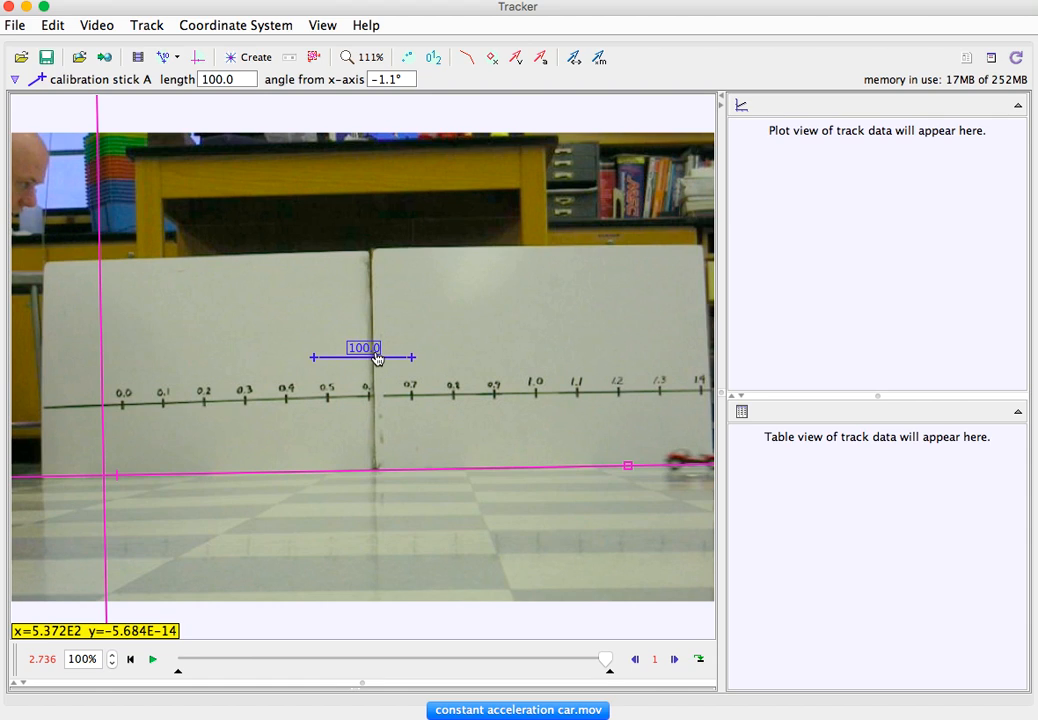
pyautogui.moveTo(396, 364); pyautogui.dragTo(204, 408)
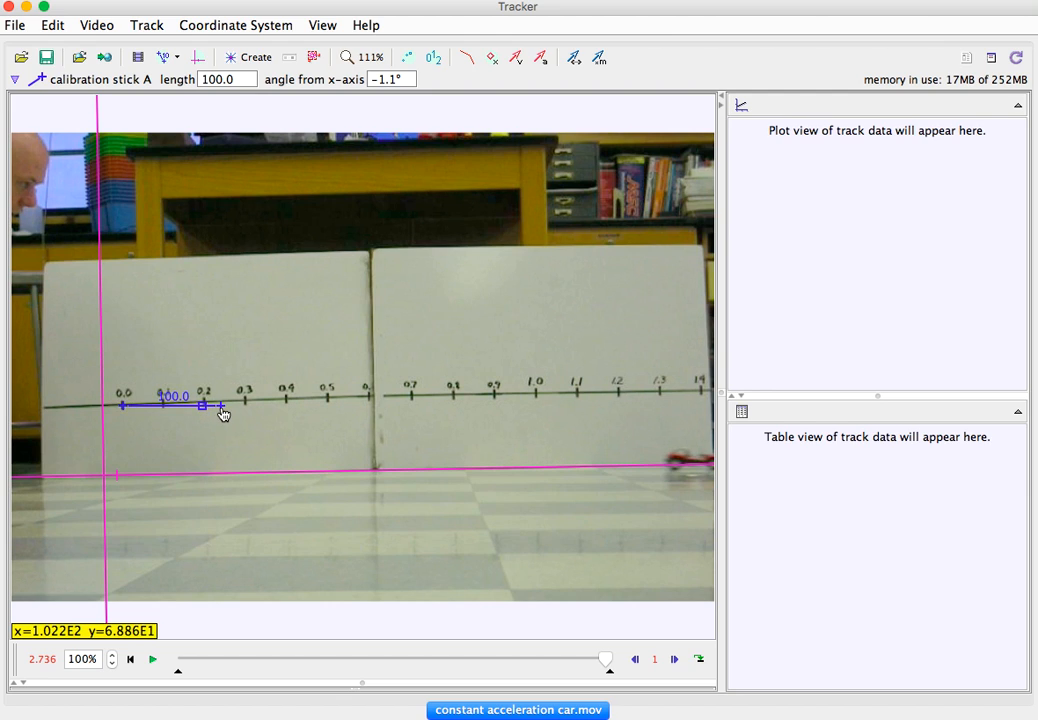
pyautogui.moveTo(223, 414); pyautogui.dragTo(538, 400)
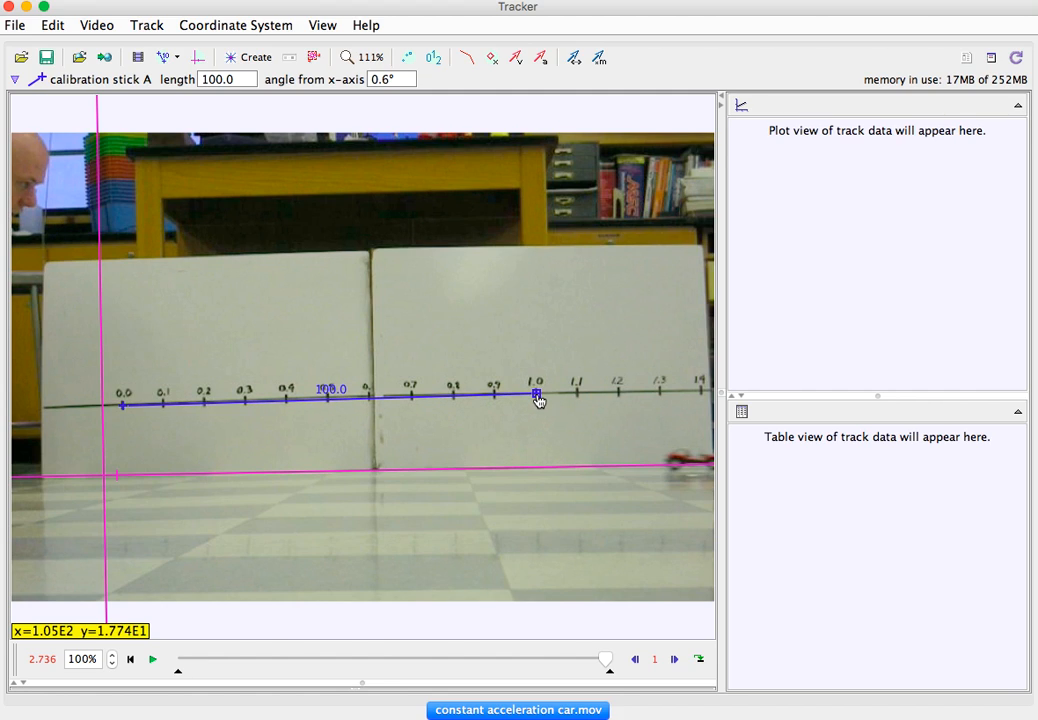
# - Set the calibration stick's length to 1.0
pyautogui.click(333, 392)
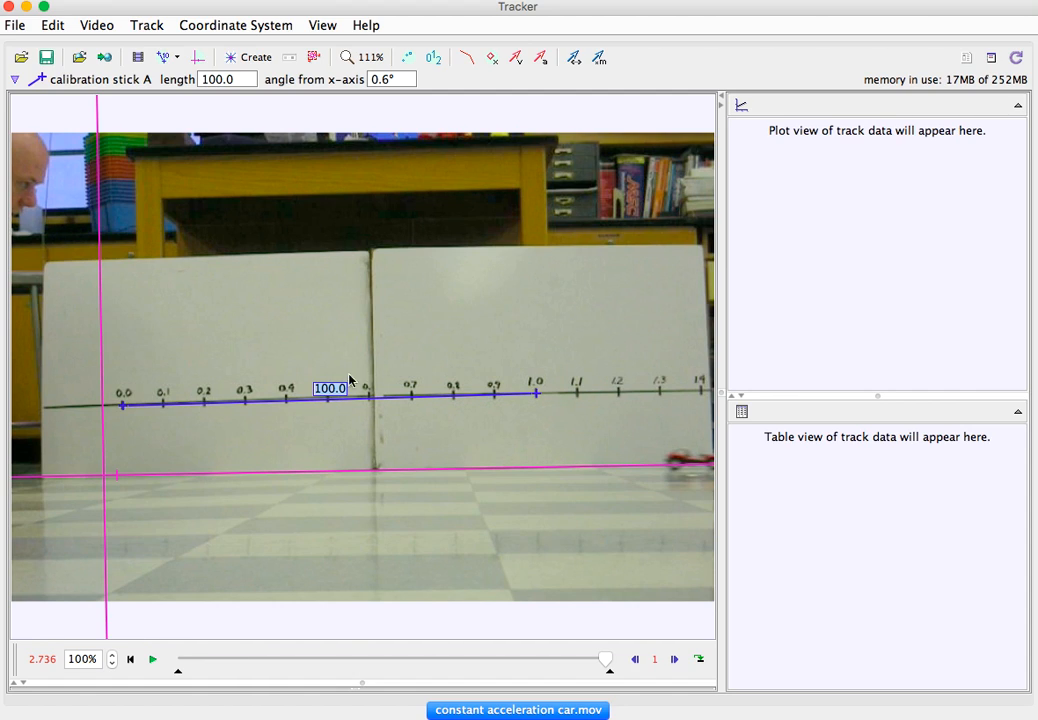
pyautogui.write('1.0')
pyautogui.press('Return')
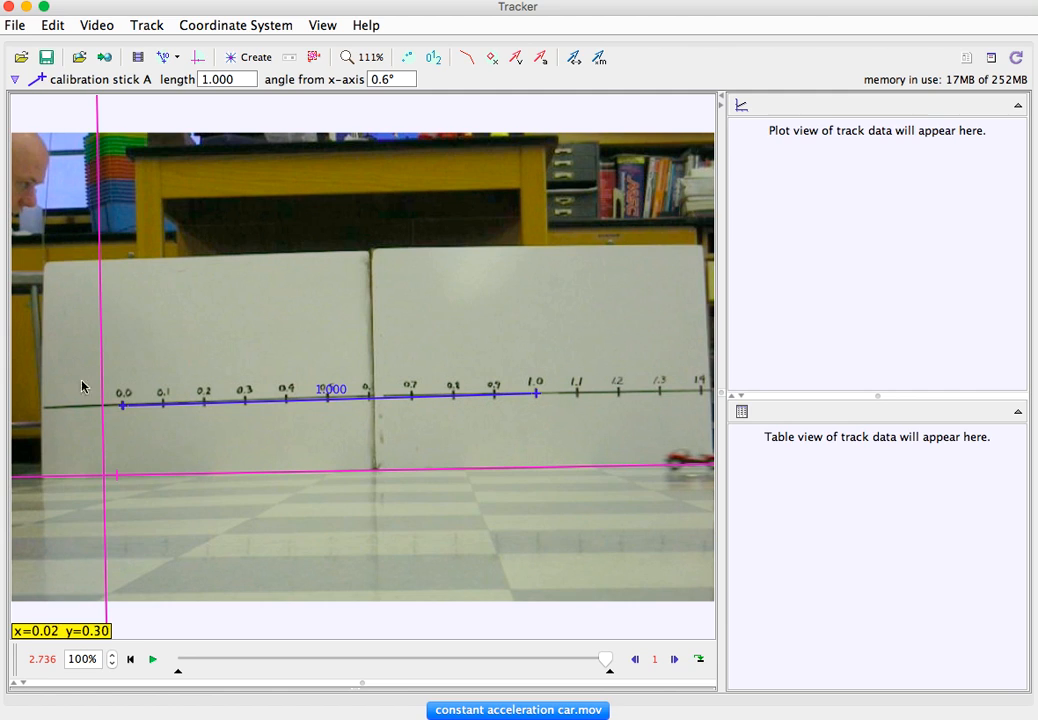
# - Create a point mass track from the start of the clip and mark its first position on the car's front wheel at the origin
pyautogui.click(130, 660)
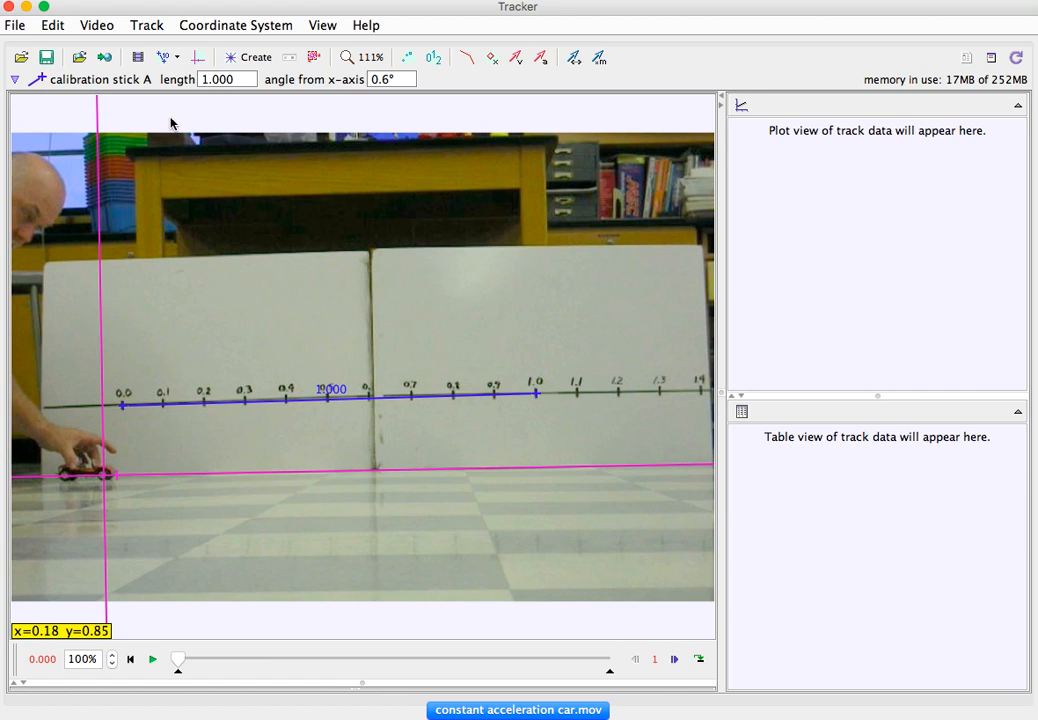
pyautogui.click(244, 58)
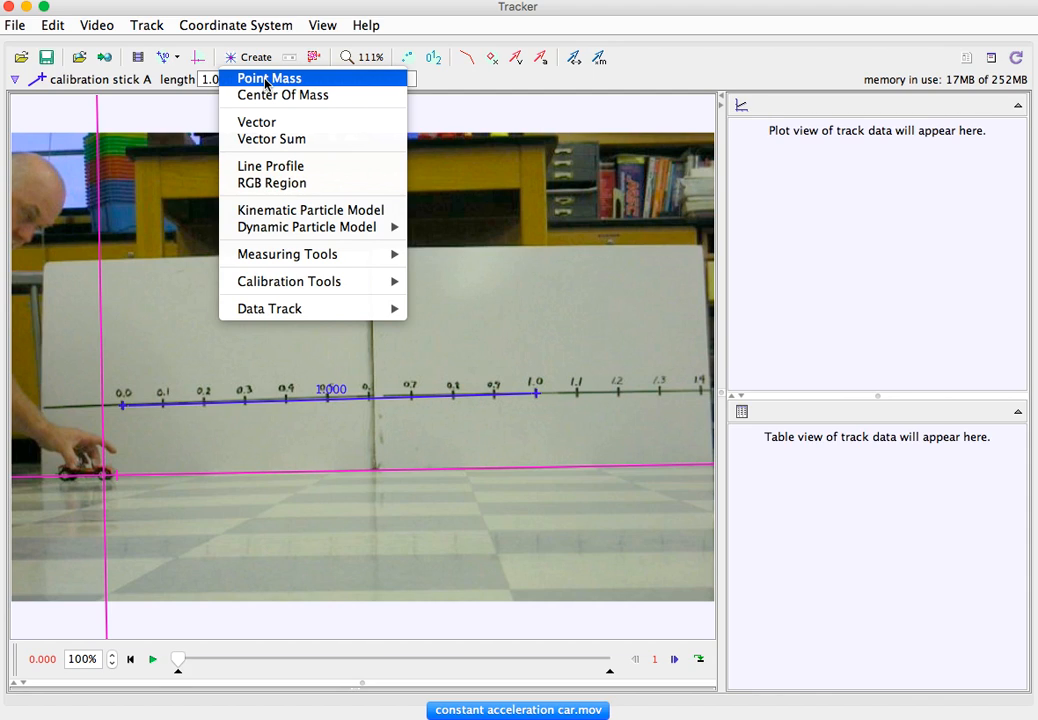
pyautogui.click(267, 84)
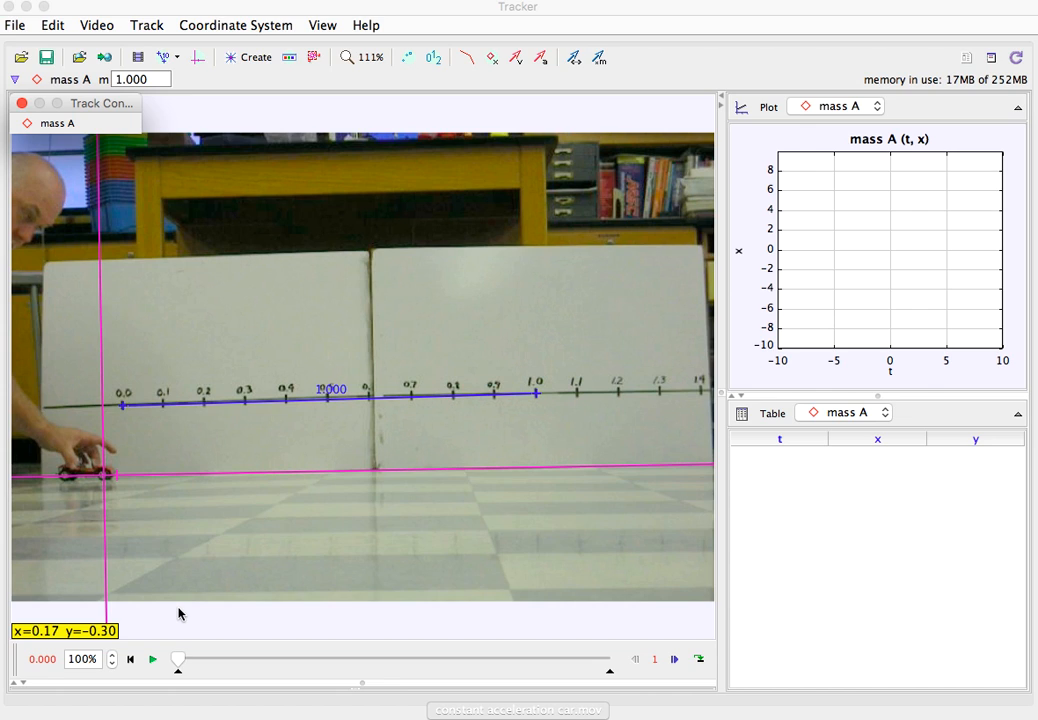
pyautogui.click(206, 354)
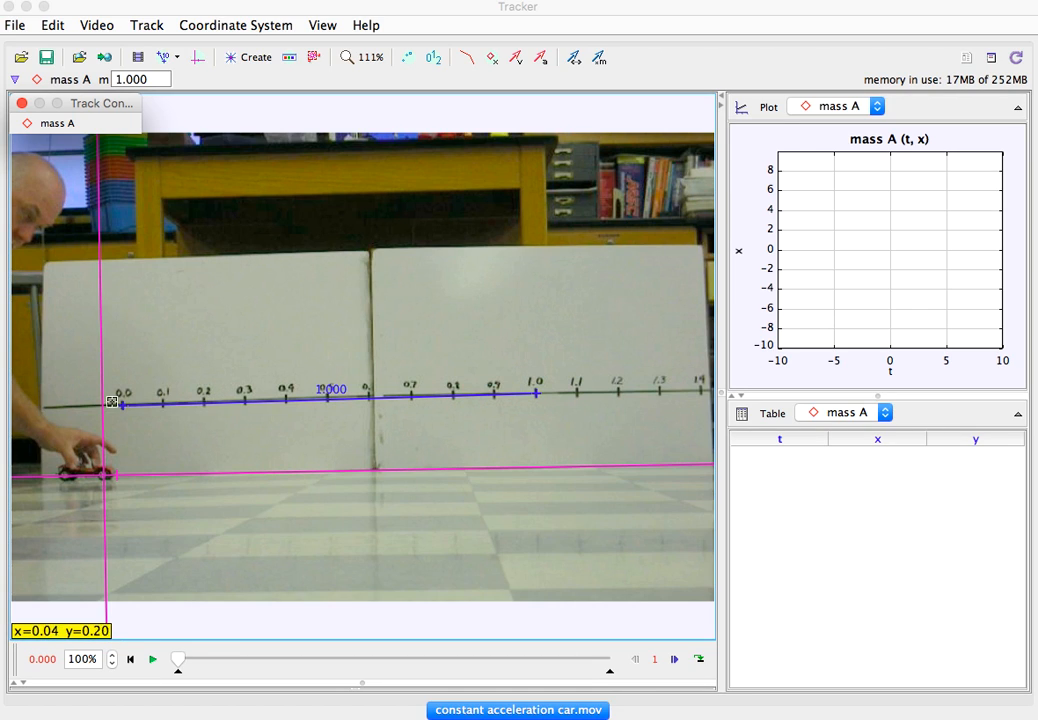
pyautogui.keyDown('shift'); pyautogui.click(104, 476); pyautogui.keyUp('shift')
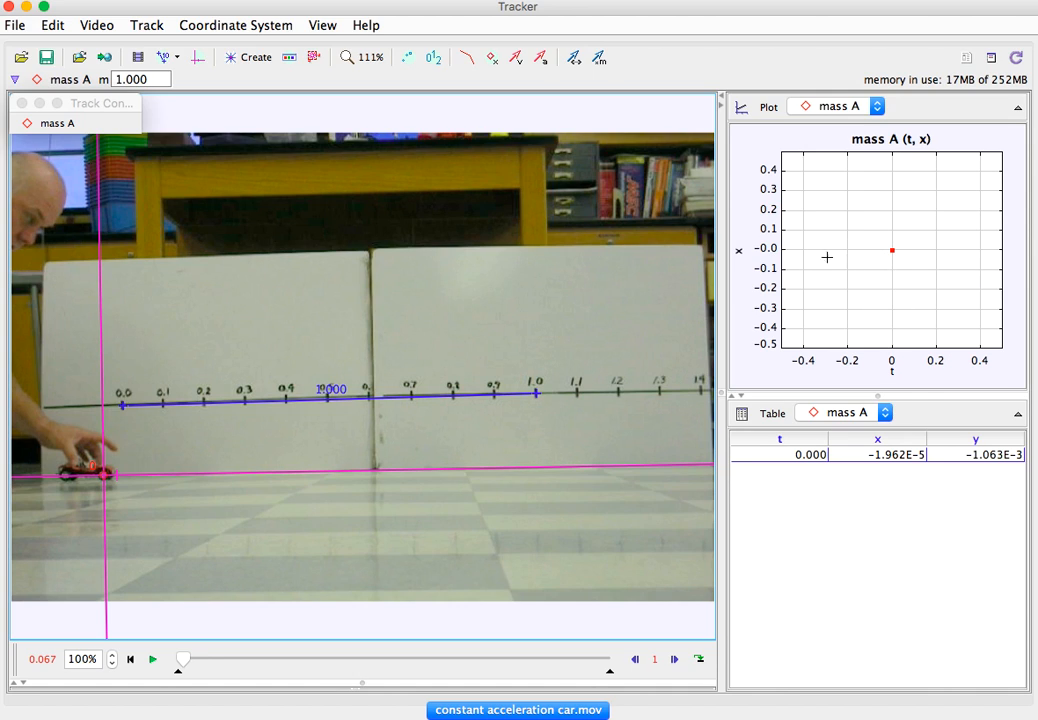
# - Set the video's step size to 10 frames per step
pyautogui.click(655, 660)
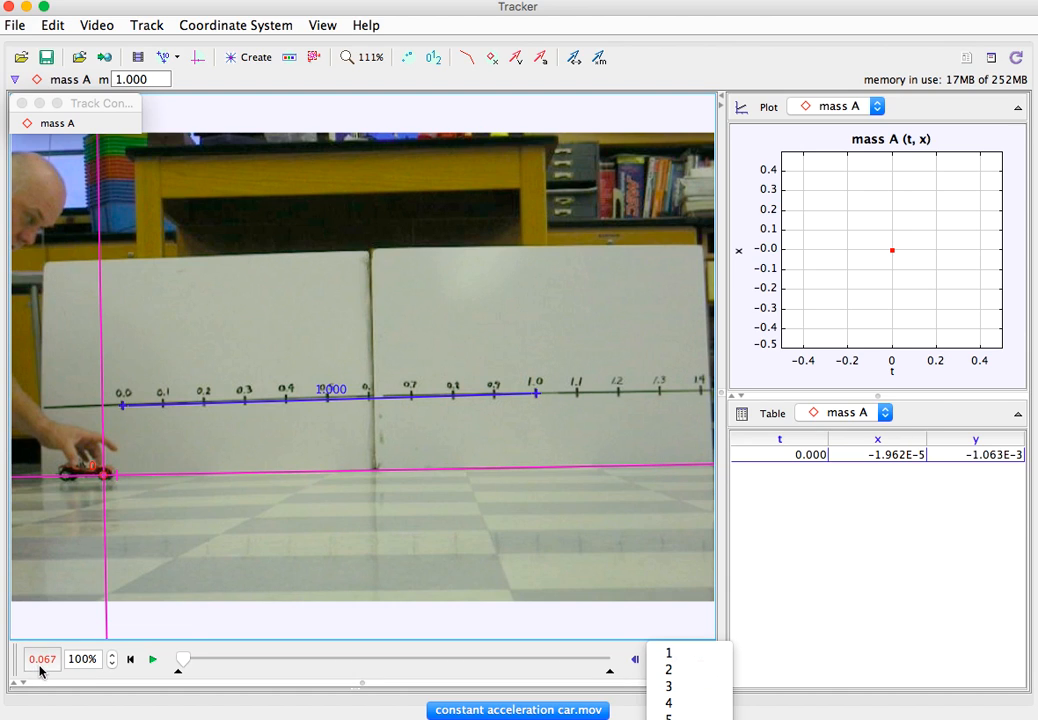
pyautogui.click(683, 710)
pyautogui.click(655, 659)
pyautogui.click(678, 718)
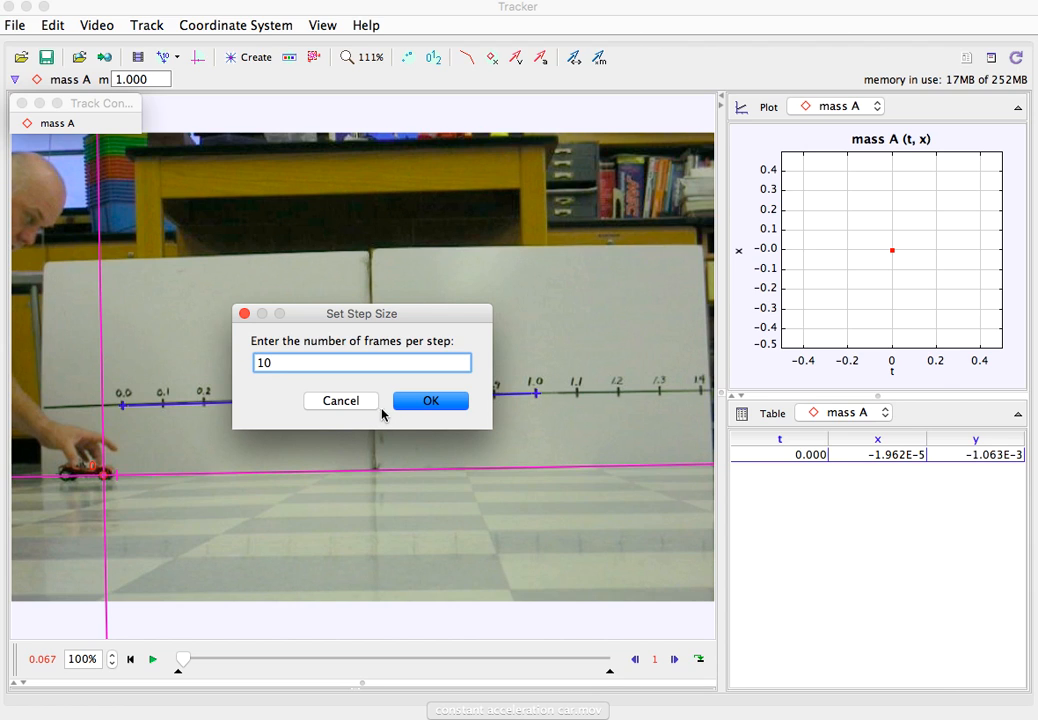
pyautogui.click(404, 400)
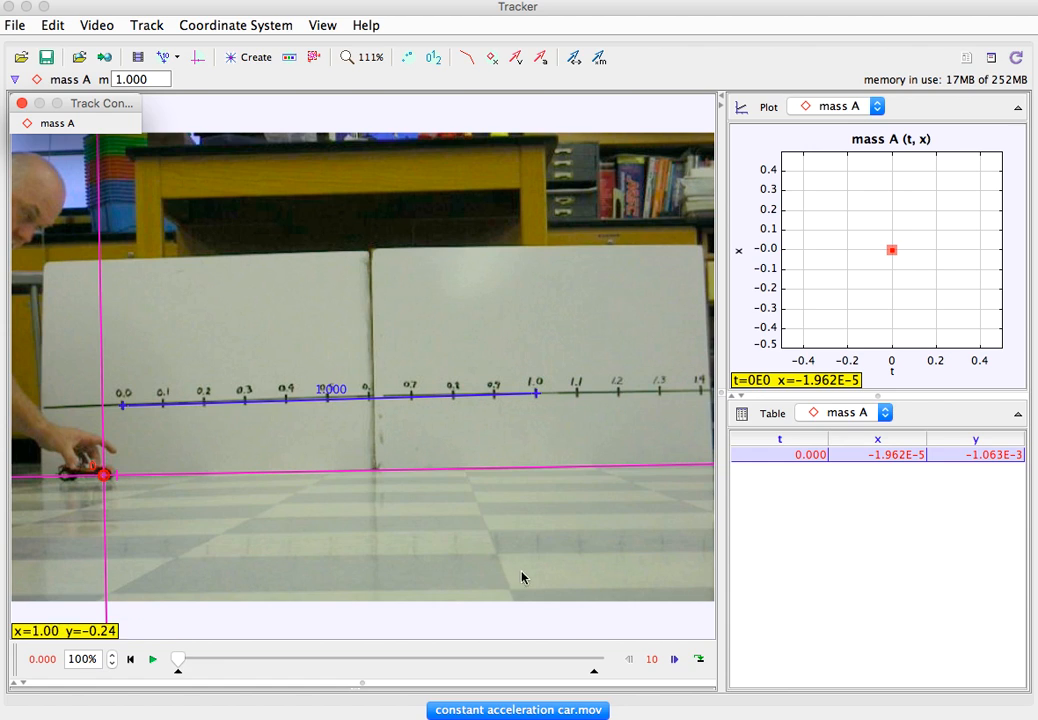
# - Mark mass A on the car's front wheel at each successive 10-frame step, from 0.367 s through the clip's end at 2.703 s
pyautogui.click(674, 660)
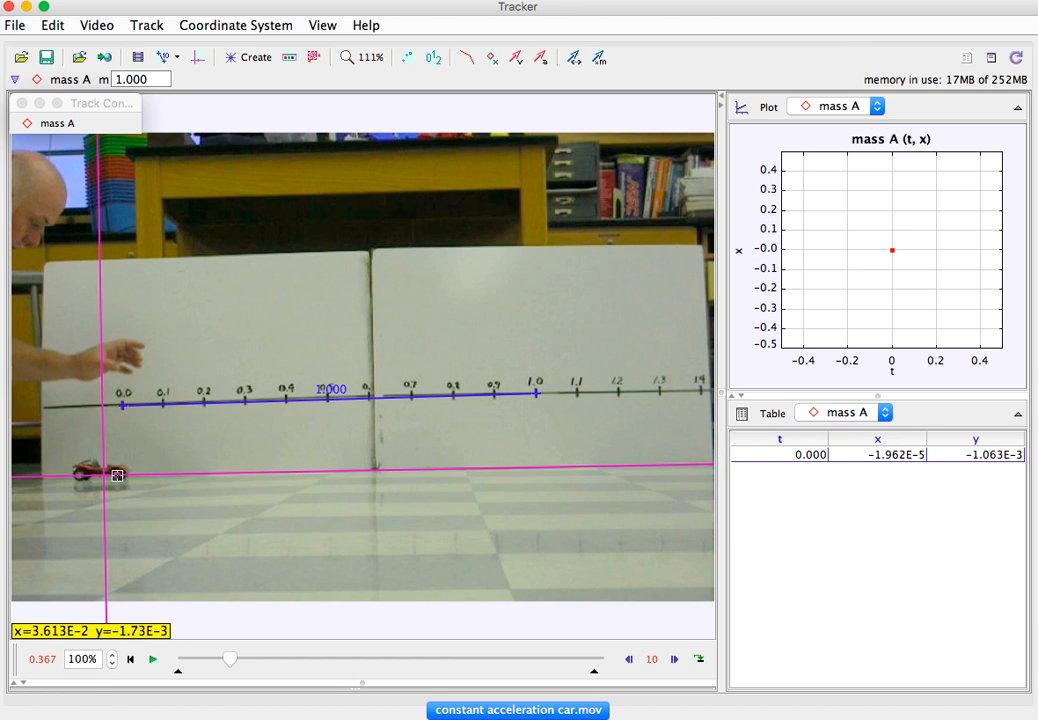
pyautogui.keyDown('shift'); pyautogui.click(117, 475); pyautogui.keyUp('shift')
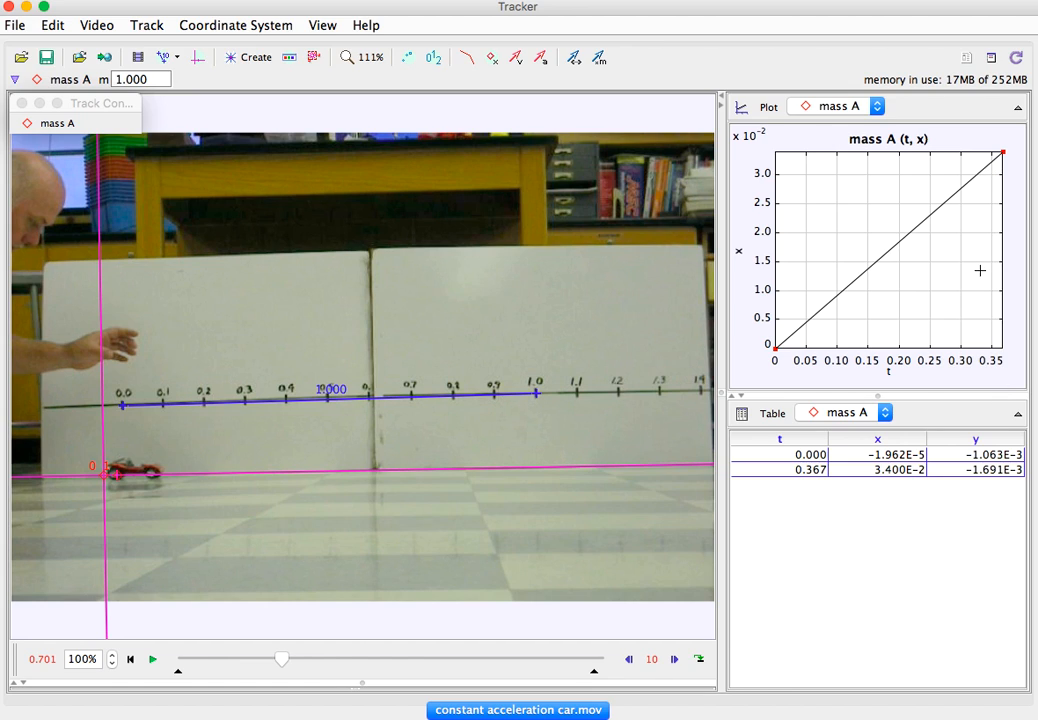
pyautogui.moveTo(1012, 374)
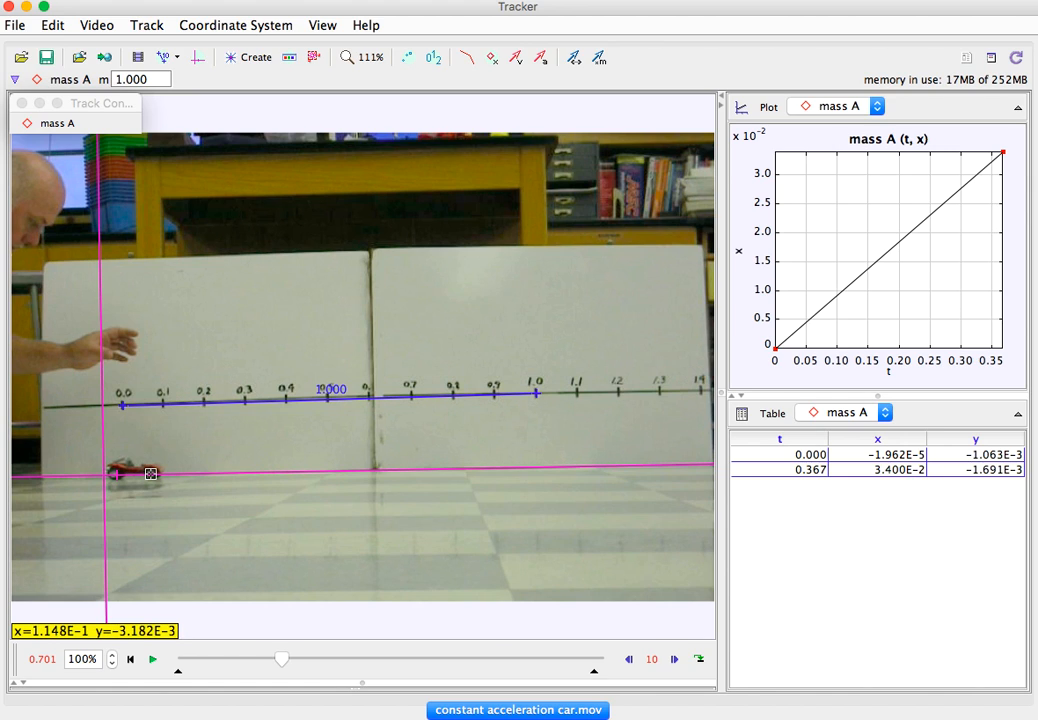
pyautogui.keyDown('shift'); pyautogui.click(150, 473); pyautogui.keyUp('shift')
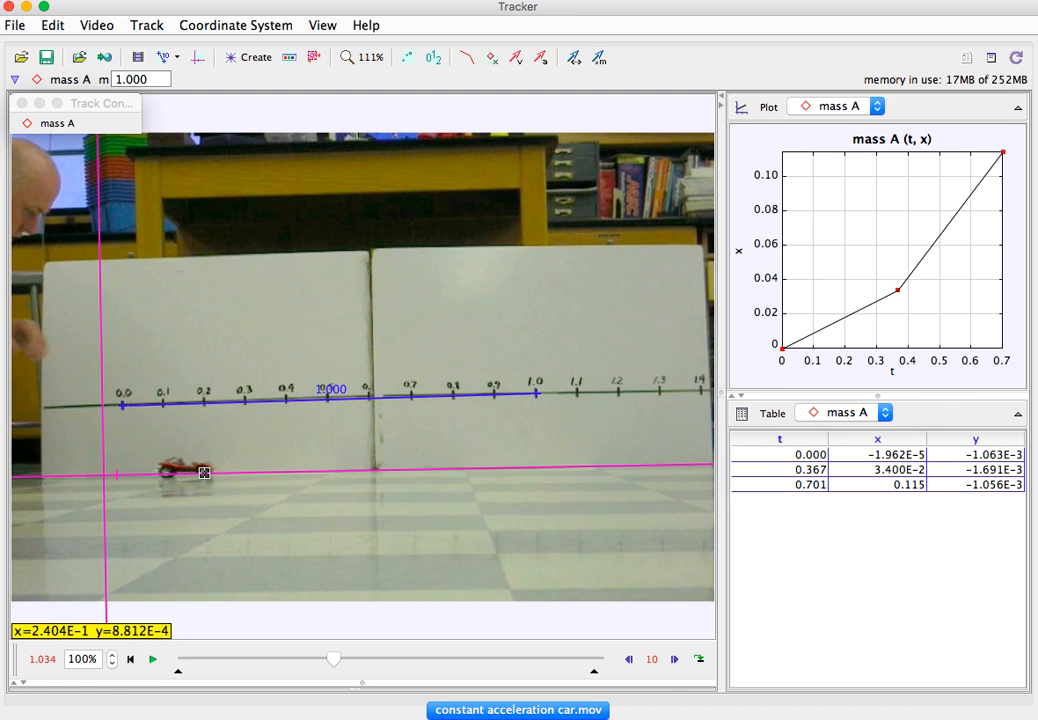
pyautogui.keyDown('shift'); pyautogui.click(204, 472); pyautogui.keyUp('shift')
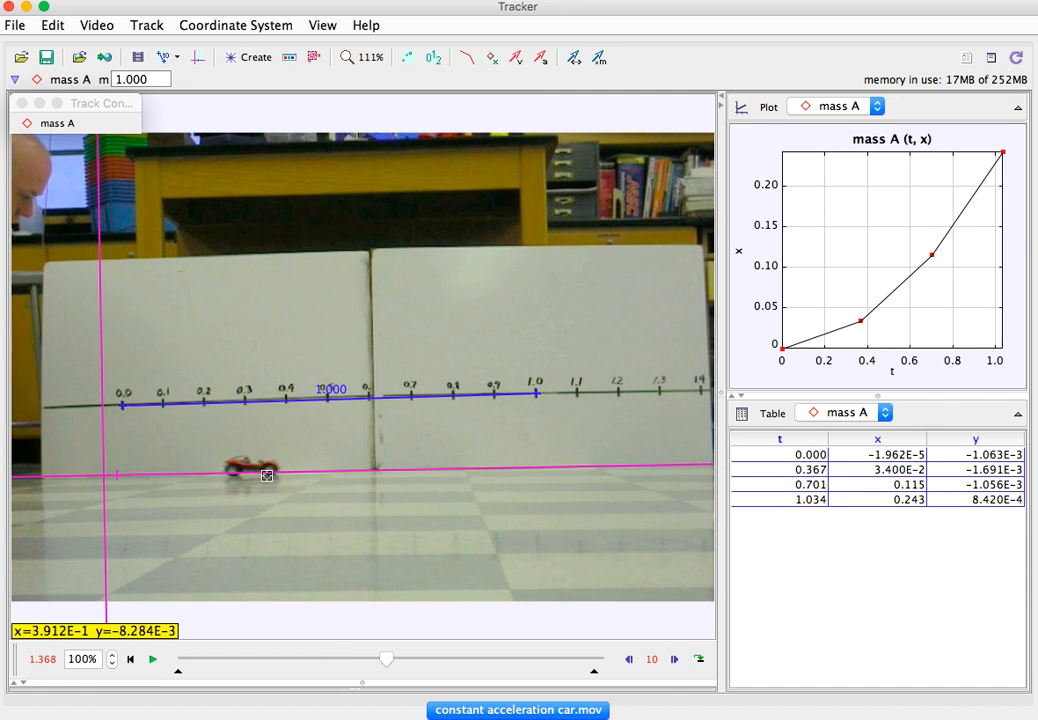
pyautogui.keyDown('shift'); pyautogui.click(270, 474); pyautogui.keyUp('shift')
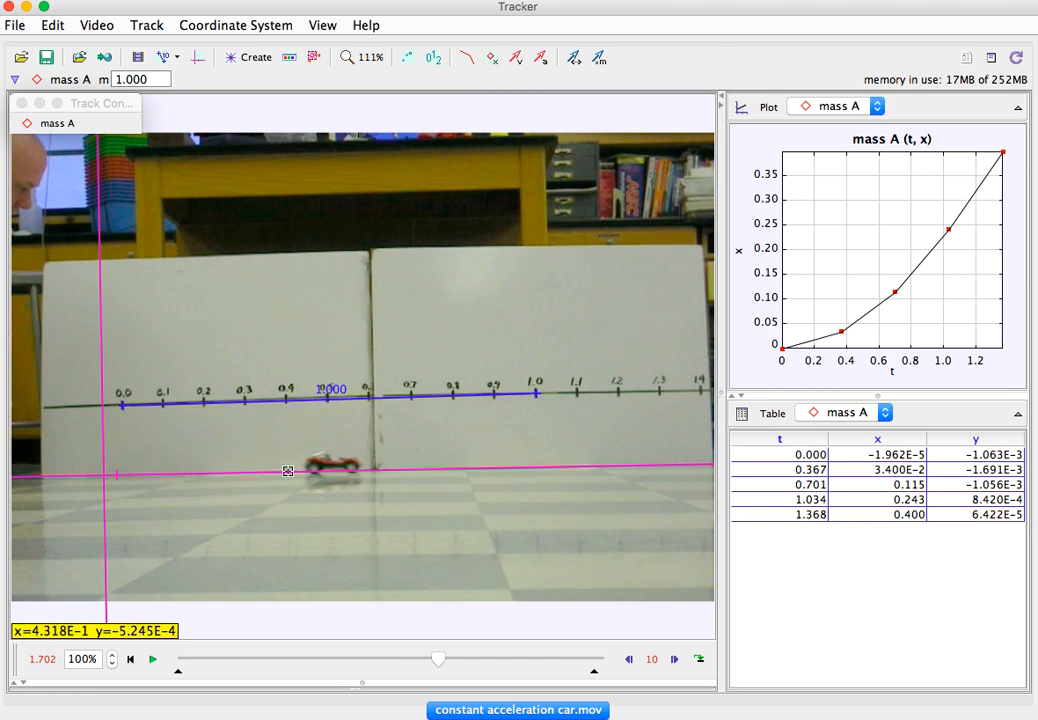
pyautogui.keyDown('shift'); pyautogui.click(353, 472); pyautogui.keyUp('shift')
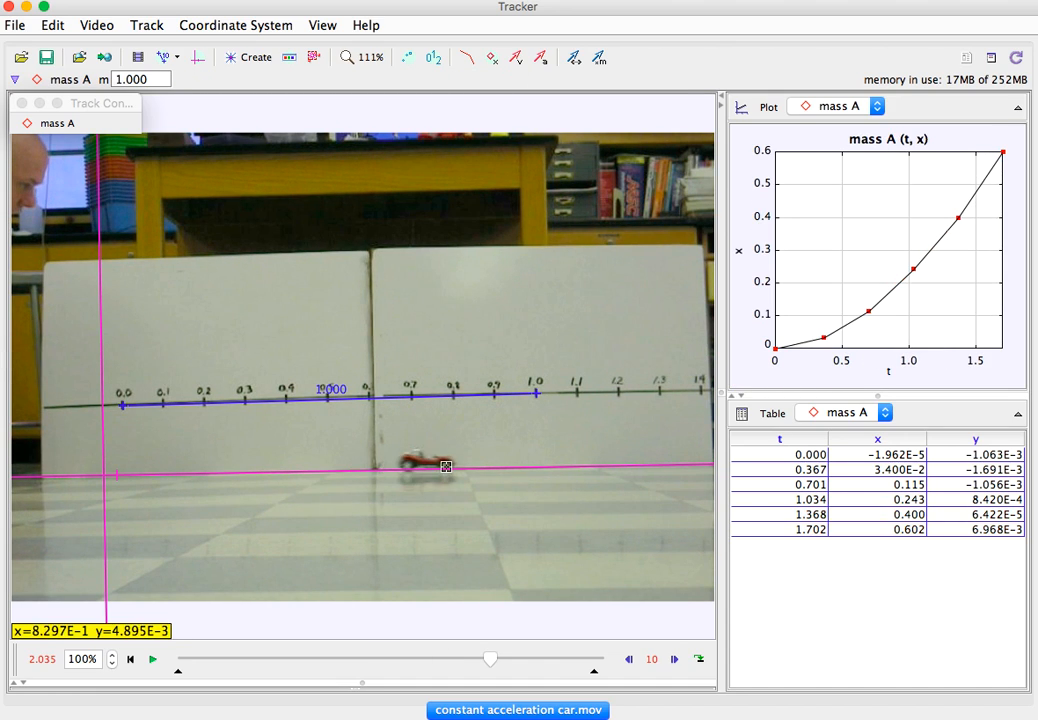
pyautogui.keyDown('shift'); pyautogui.click(446, 466); pyautogui.keyUp('shift')
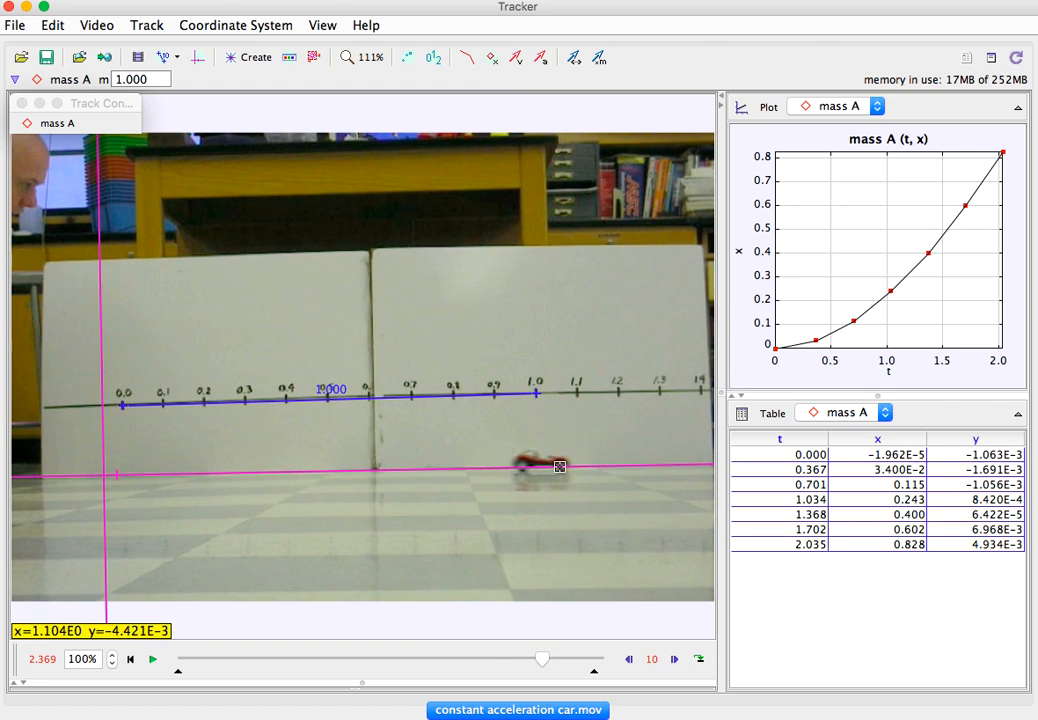
pyautogui.keyDown('shift'); pyautogui.click(560, 466); pyautogui.keyUp('shift')
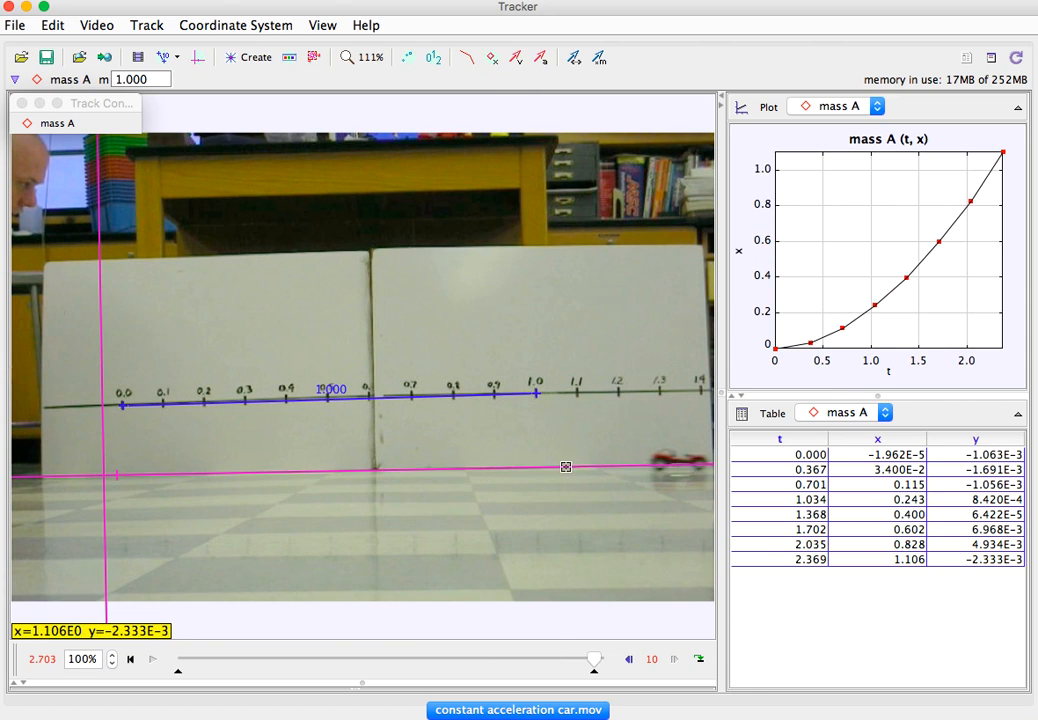
pyautogui.keyDown('shift'); pyautogui.click(698, 465); pyautogui.keyUp('shift')
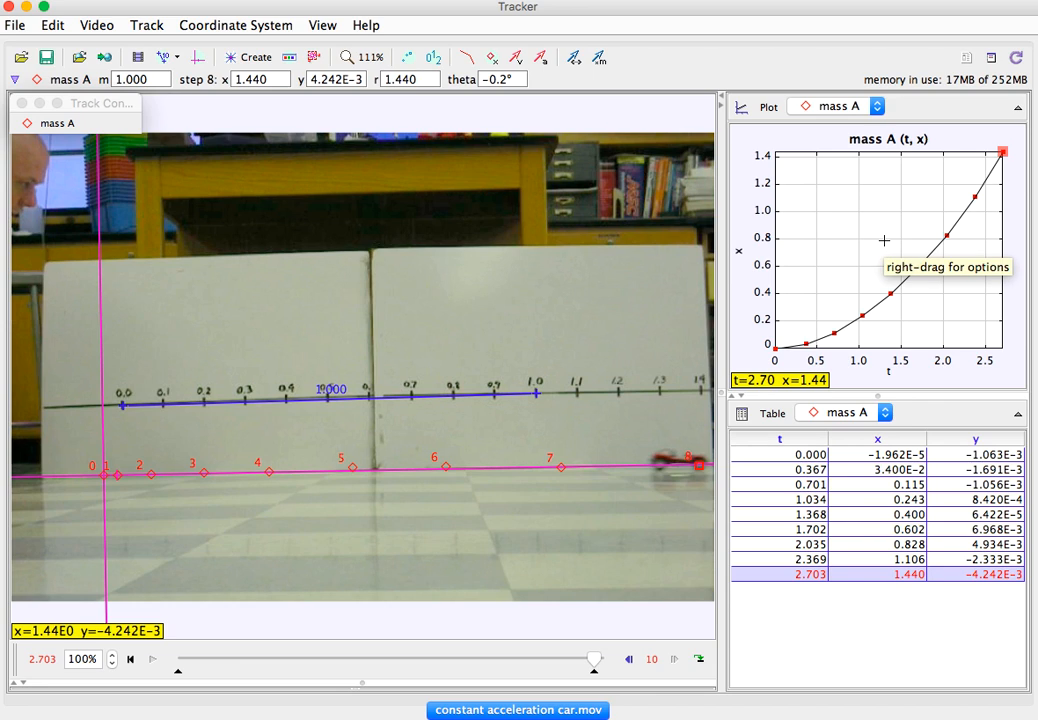
# - Change the plot's vertical variable to vx, the velocity x-component, for mass A
pyautogui.click(742, 252)
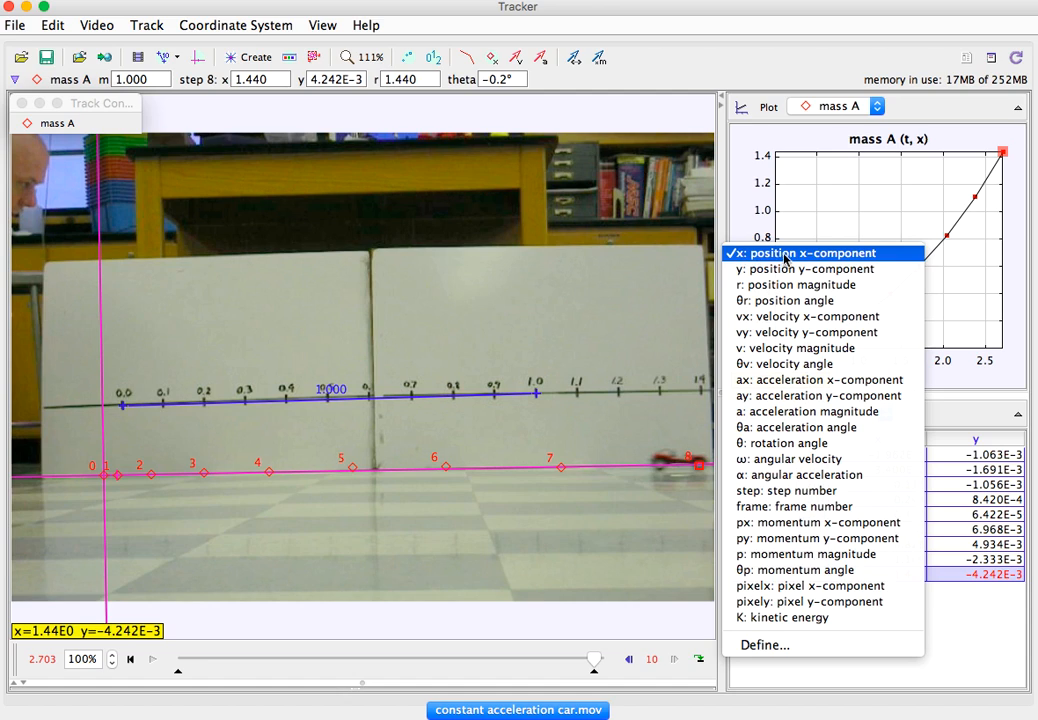
pyautogui.click(850, 317)
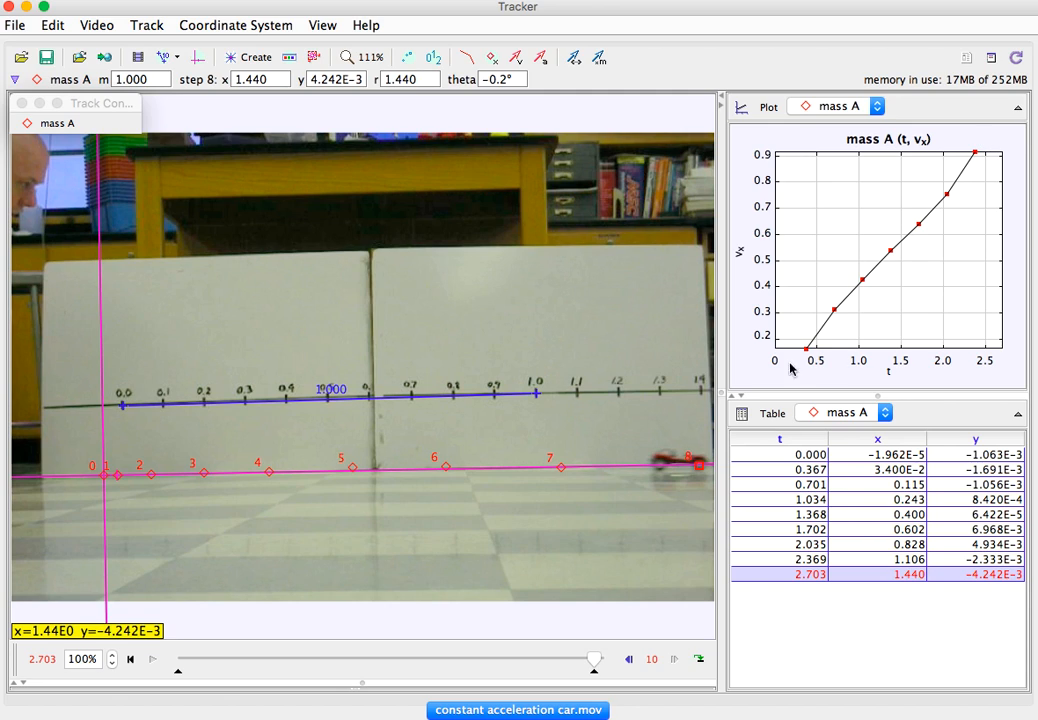